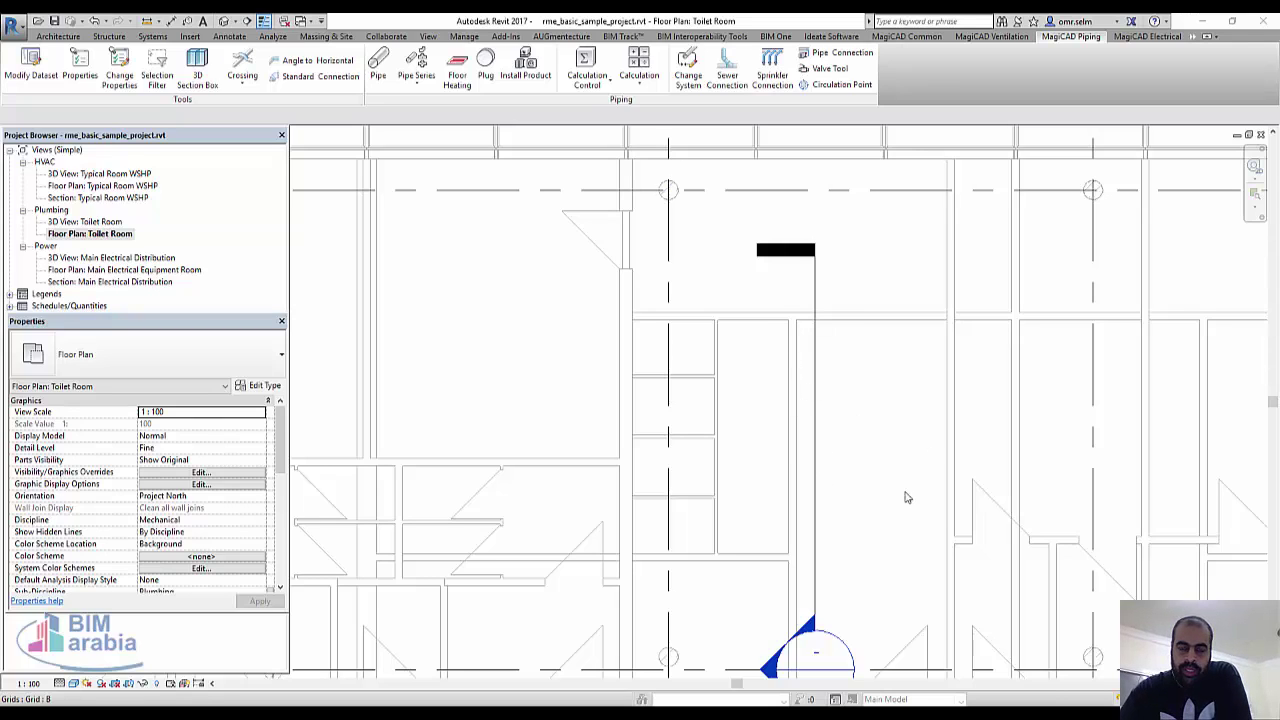
- Choose Washbasin1 from the MagiCAD product catalogue to install as an array
{"action": "left_click", "coordinate": [527, 80]}
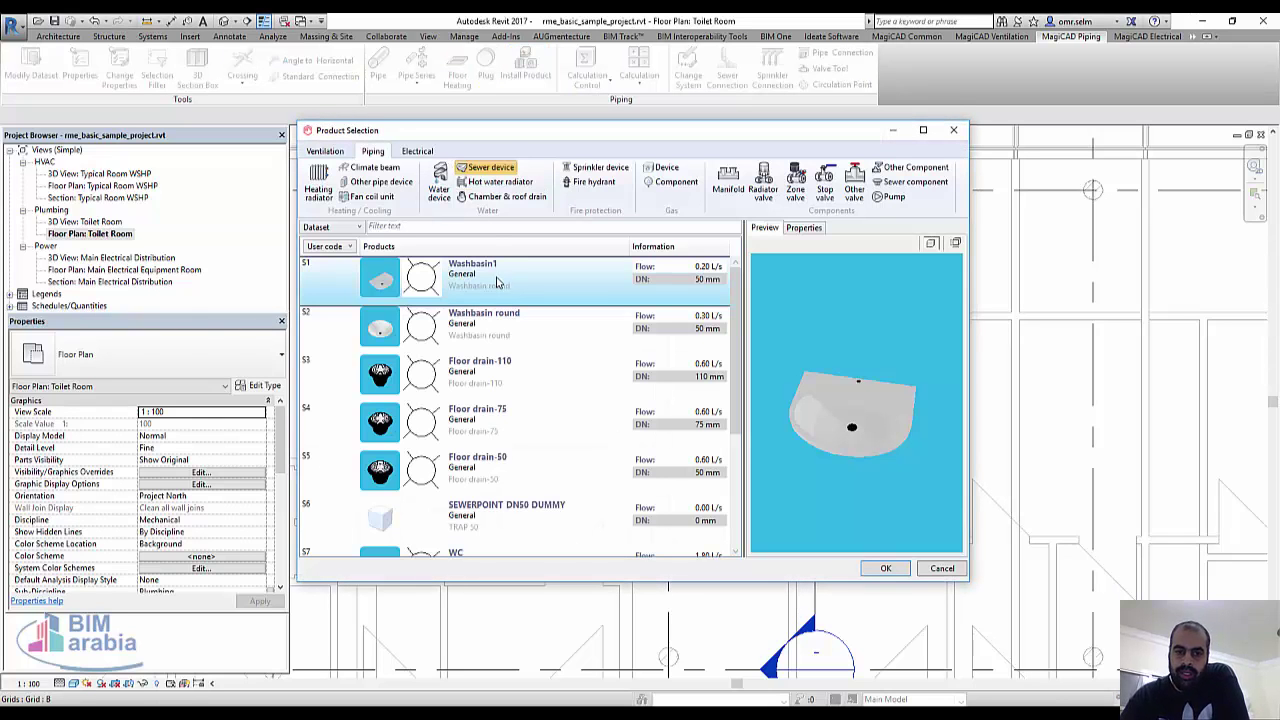
{"action": "left_click", "coordinate": [885, 568]}
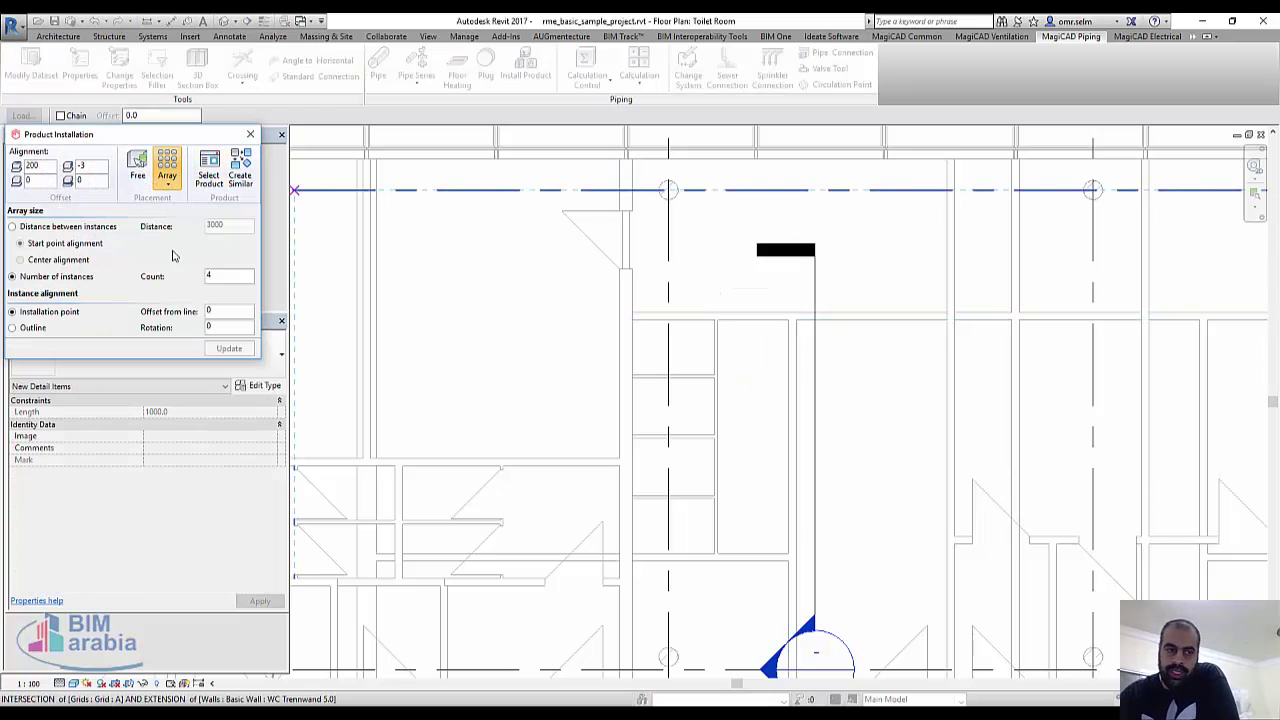
- Array Washbasin1 fixtures 500 apart along a line on the toilet-room wall
{"action": "left_click", "coordinate": [94, 228]}
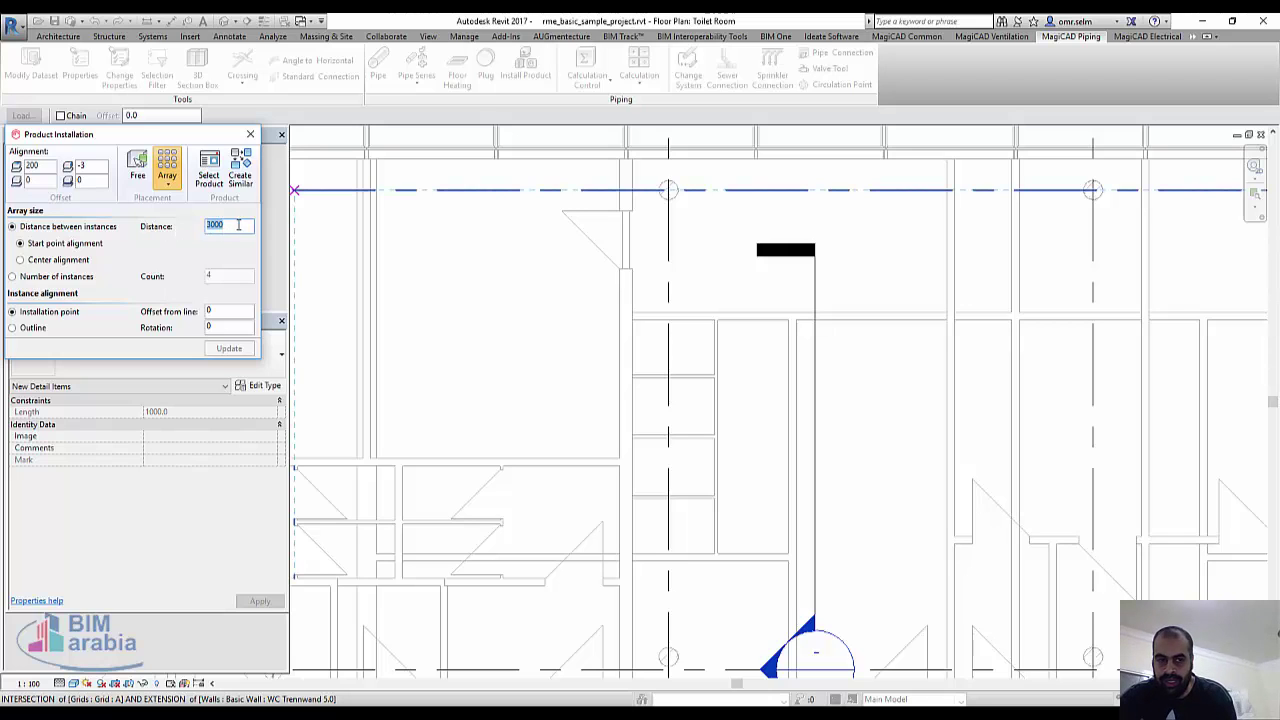
{"action": "left_click", "coordinate": [229, 225]}
{"action": "type", "text": "500"}
{"action": "key", "text": "Return"}
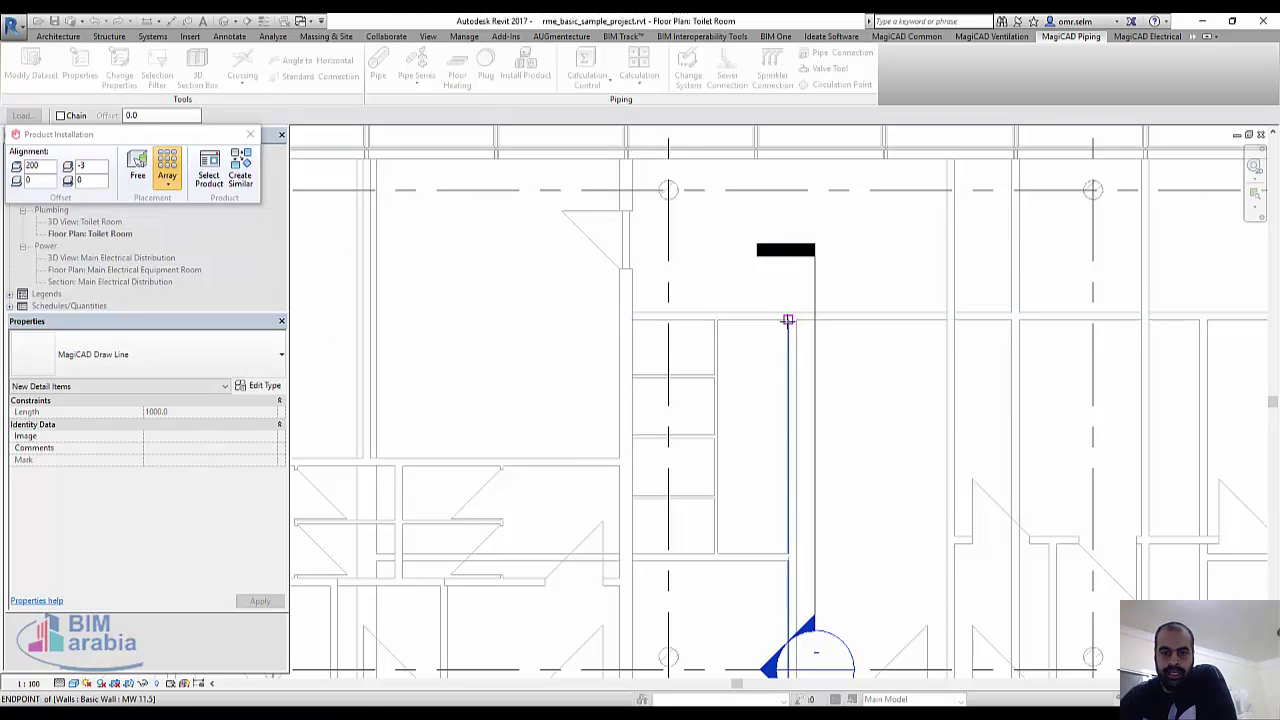
{"action": "left_click", "coordinate": [788, 320]}
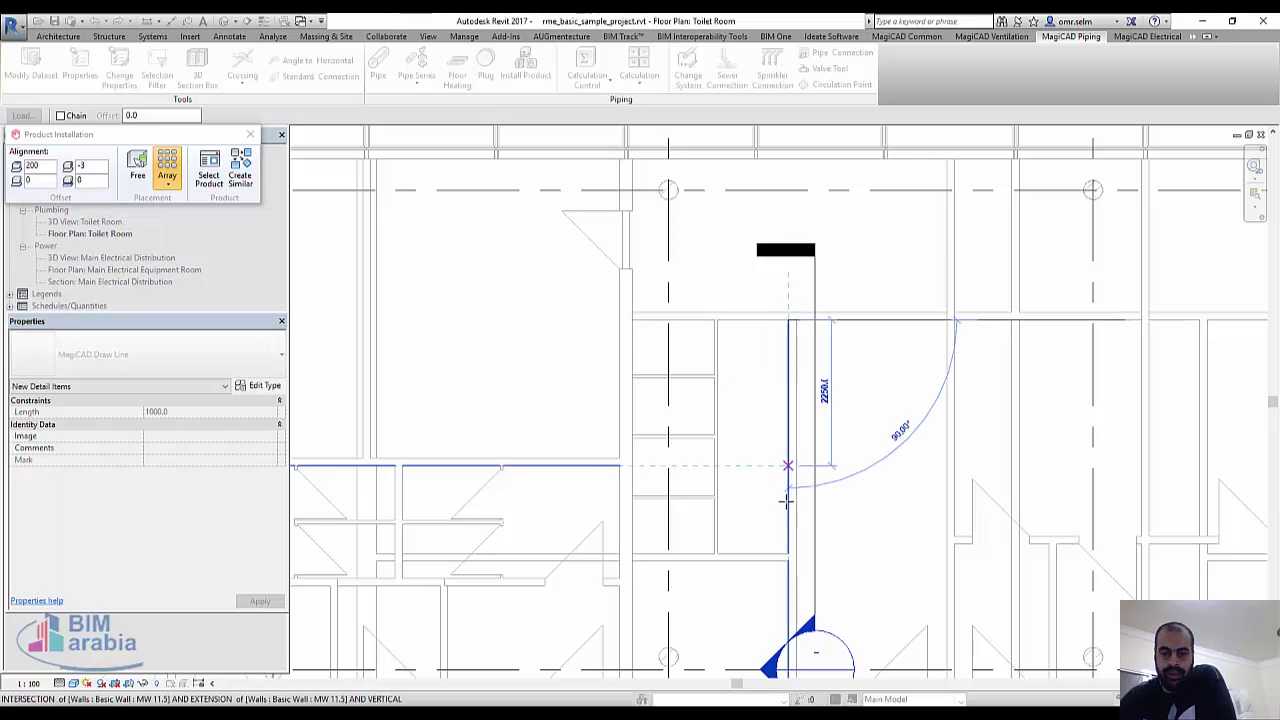
{"action": "left_click", "coordinate": [621, 479]}
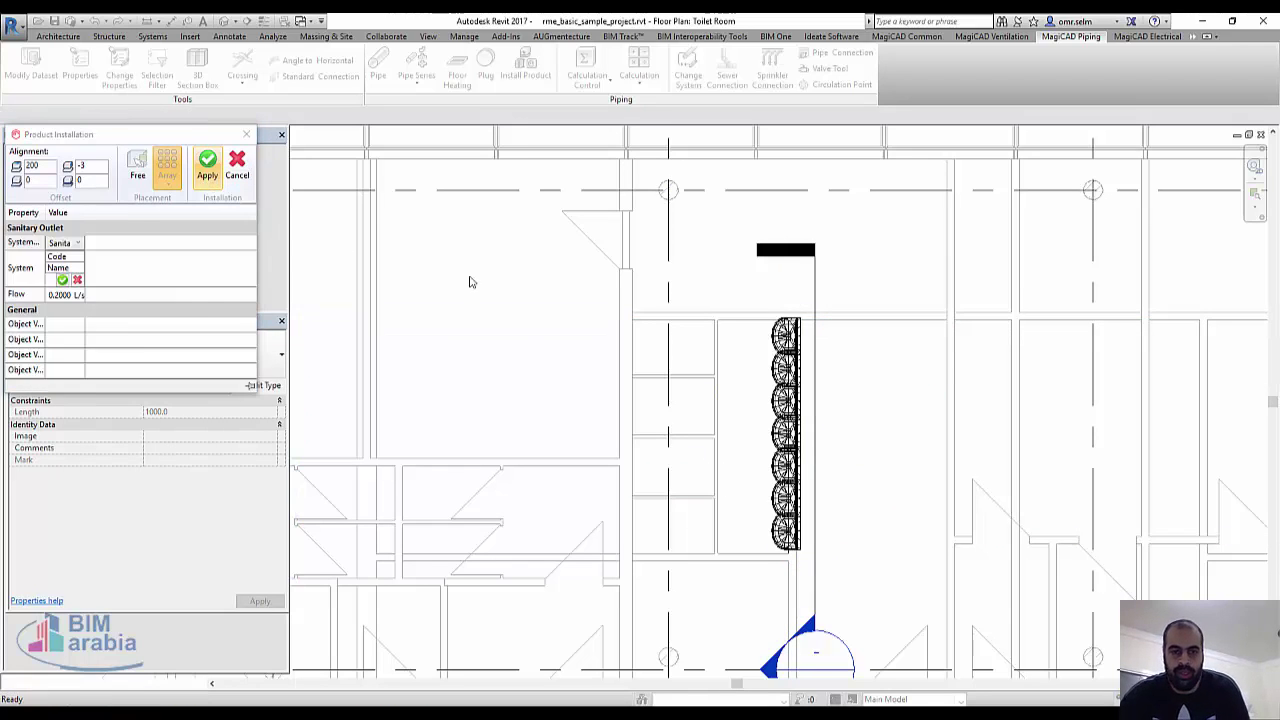
{"action": "key", "text": "Return"}
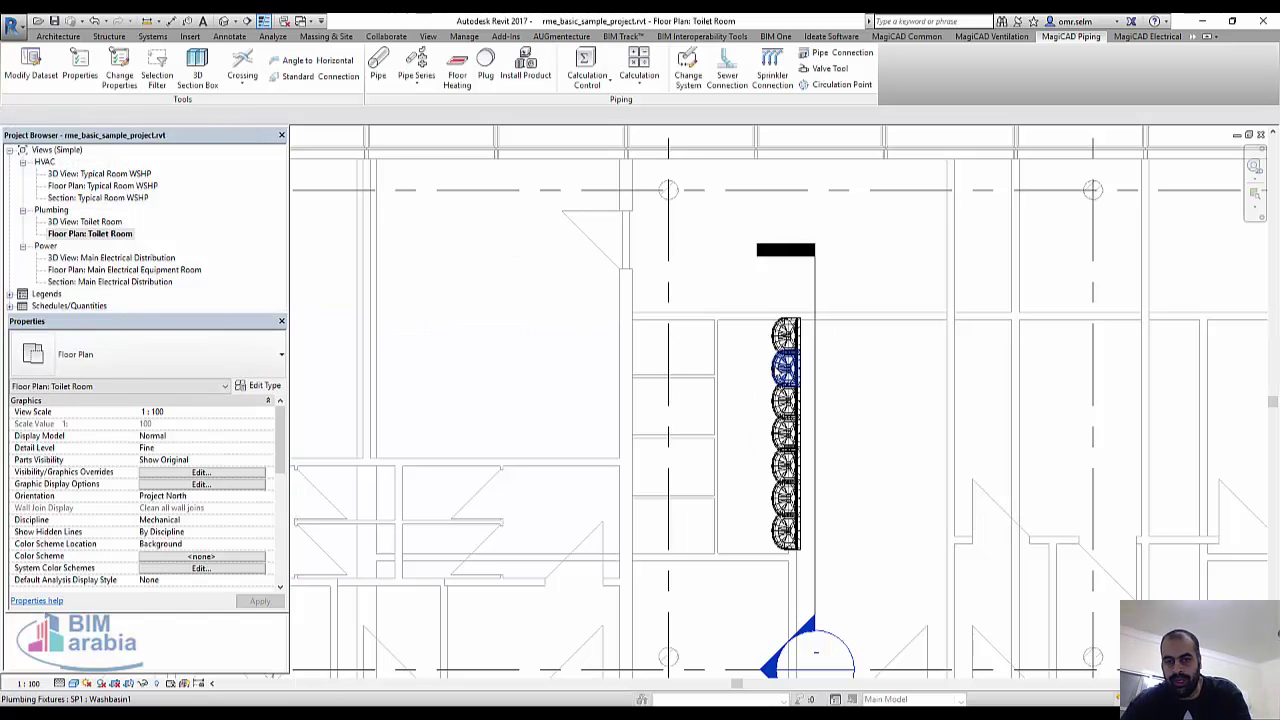
- Delete the surplus washbasins, leaving three, and shift them down toward the wall
{"action": "left_click", "coordinate": [785, 368]}
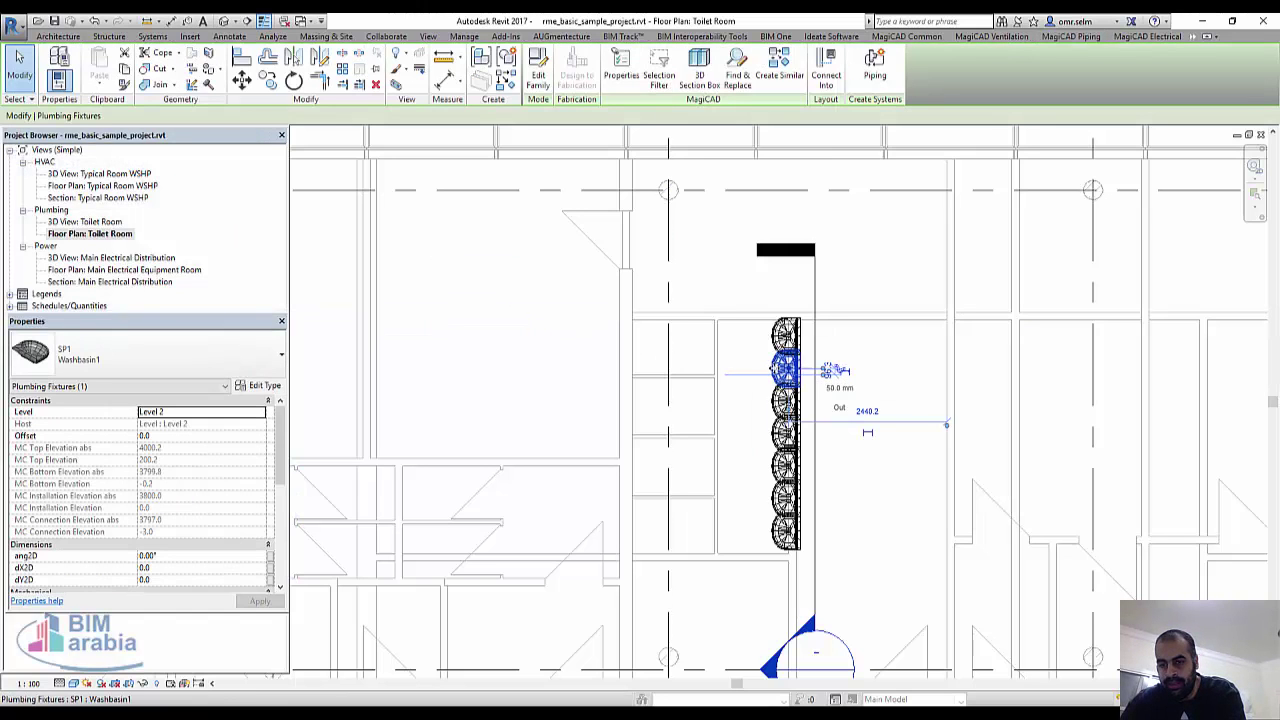
{"action": "key", "text": "Escape"}
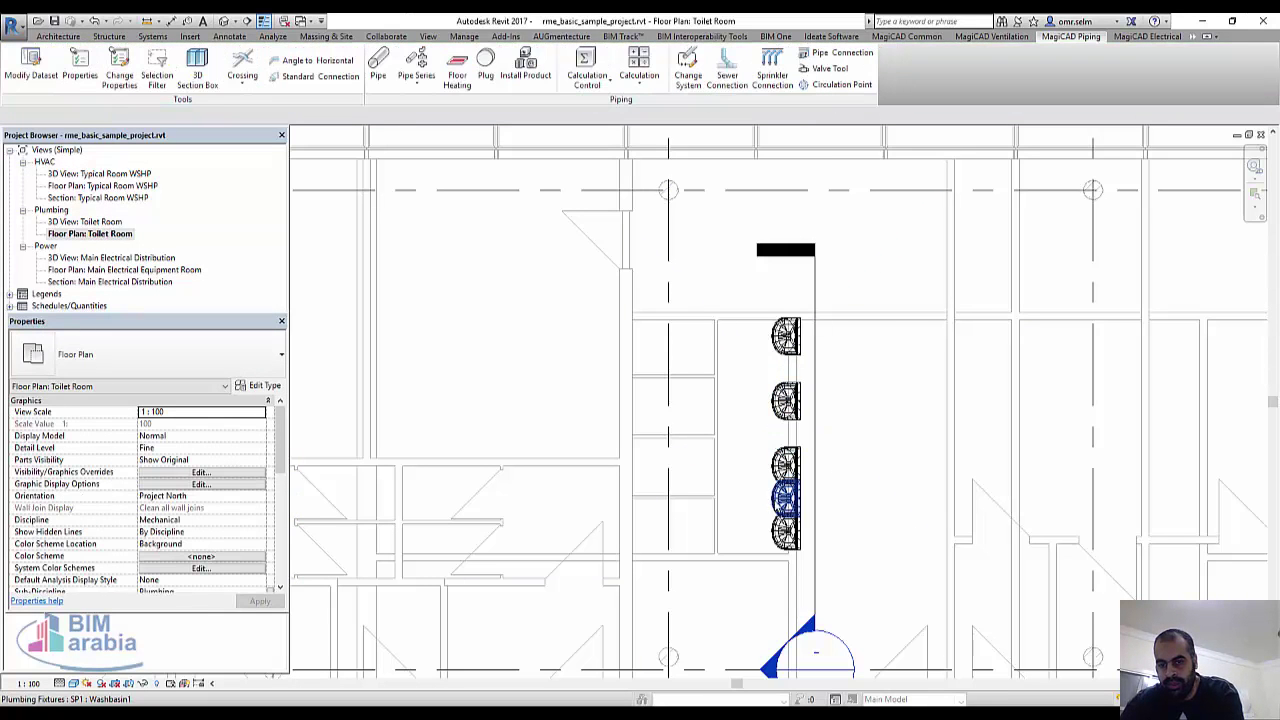
{"action": "left_click", "coordinate": [785, 500]}
{"action": "key", "text": "Delete"}
{"action": "left_click", "coordinate": [785, 528]}
{"action": "key", "text": "Delete"}
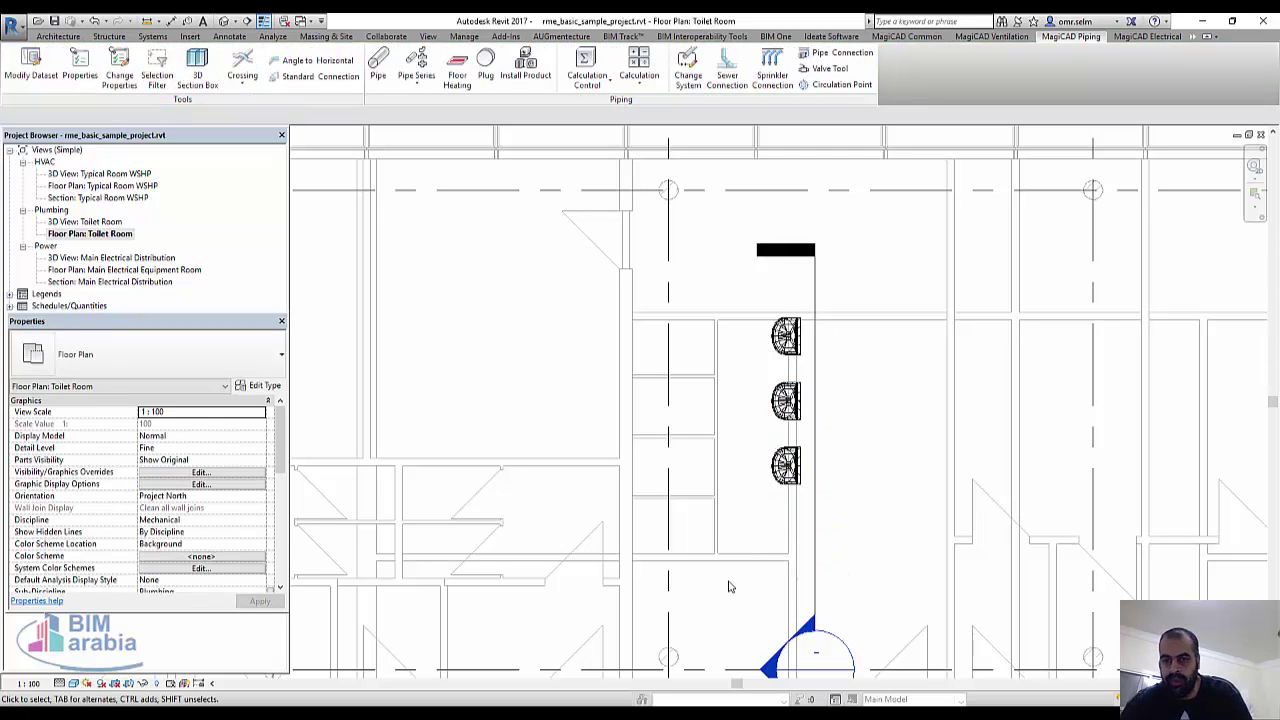
{"action": "left_click_drag", "start_coordinate": [729, 587], "coordinate": [854, 298]}
{"action": "left_click_drag", "start_coordinate": [773, 401], "coordinate": [766, 433]}
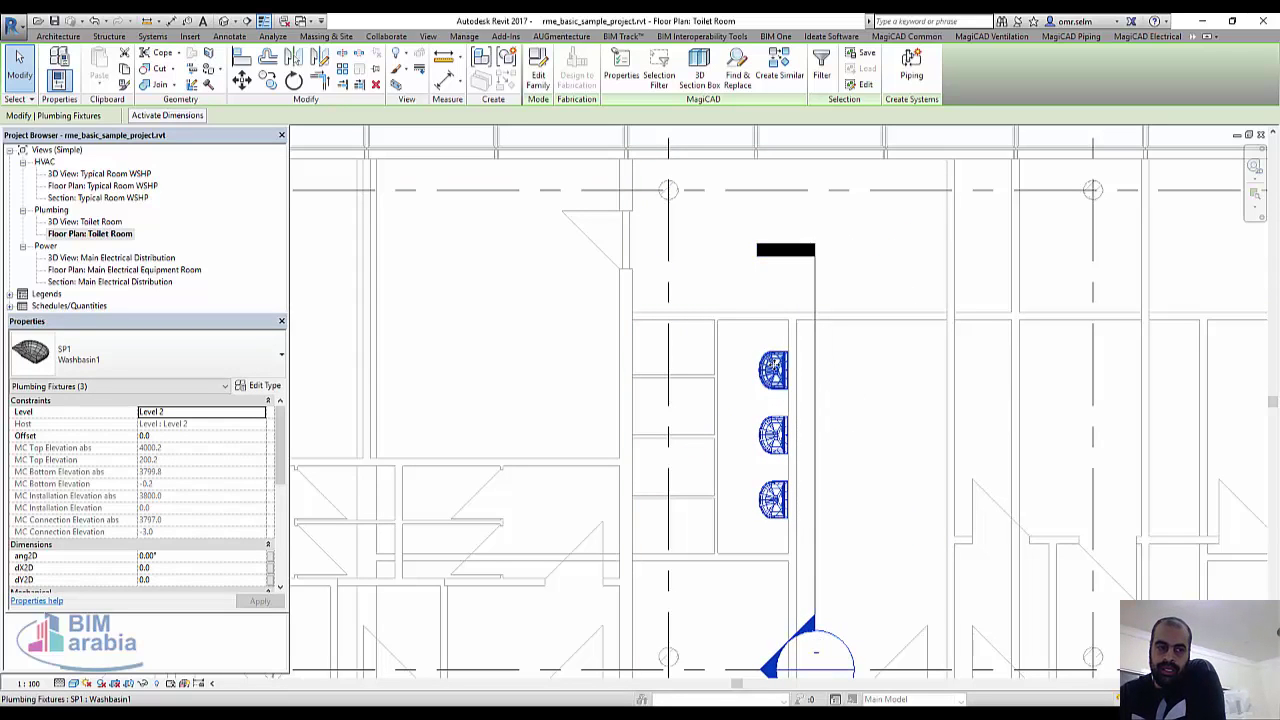
- Set the three selected washbasins' Offset to 1200 above Level 2
{"action": "left_click", "coordinate": [206, 436]}
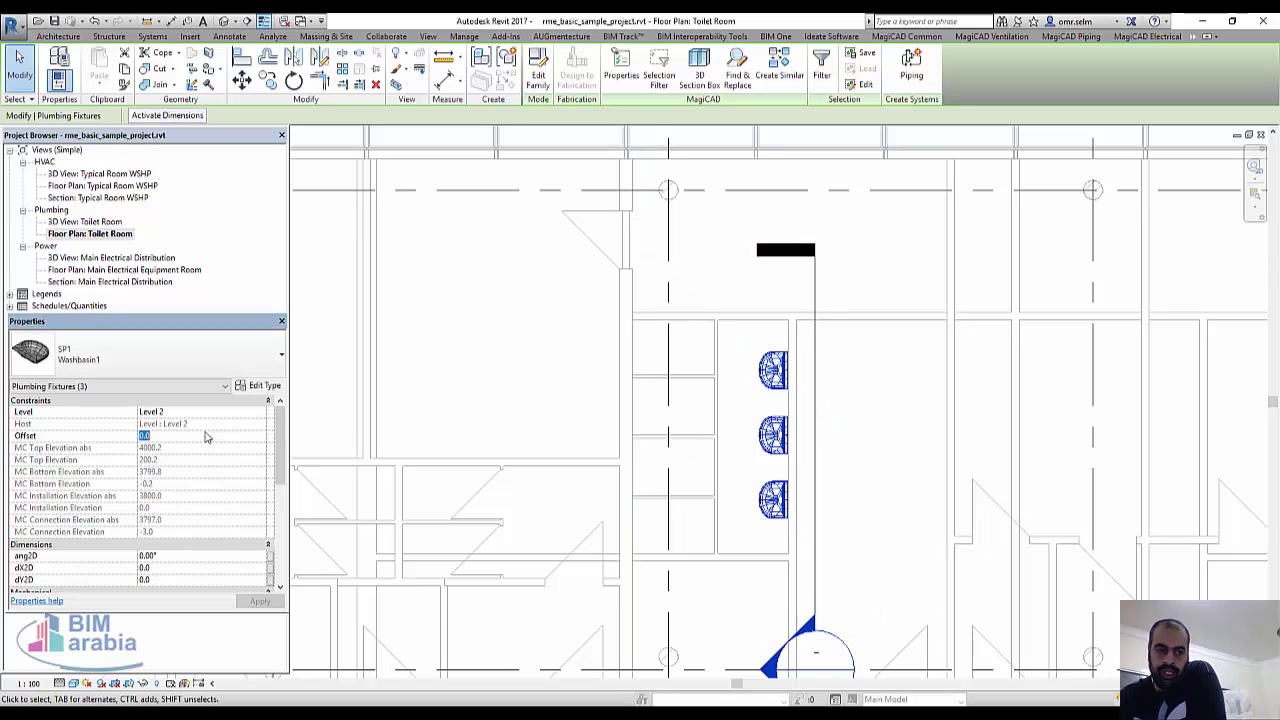
{"action": "type", "text": "1200"}
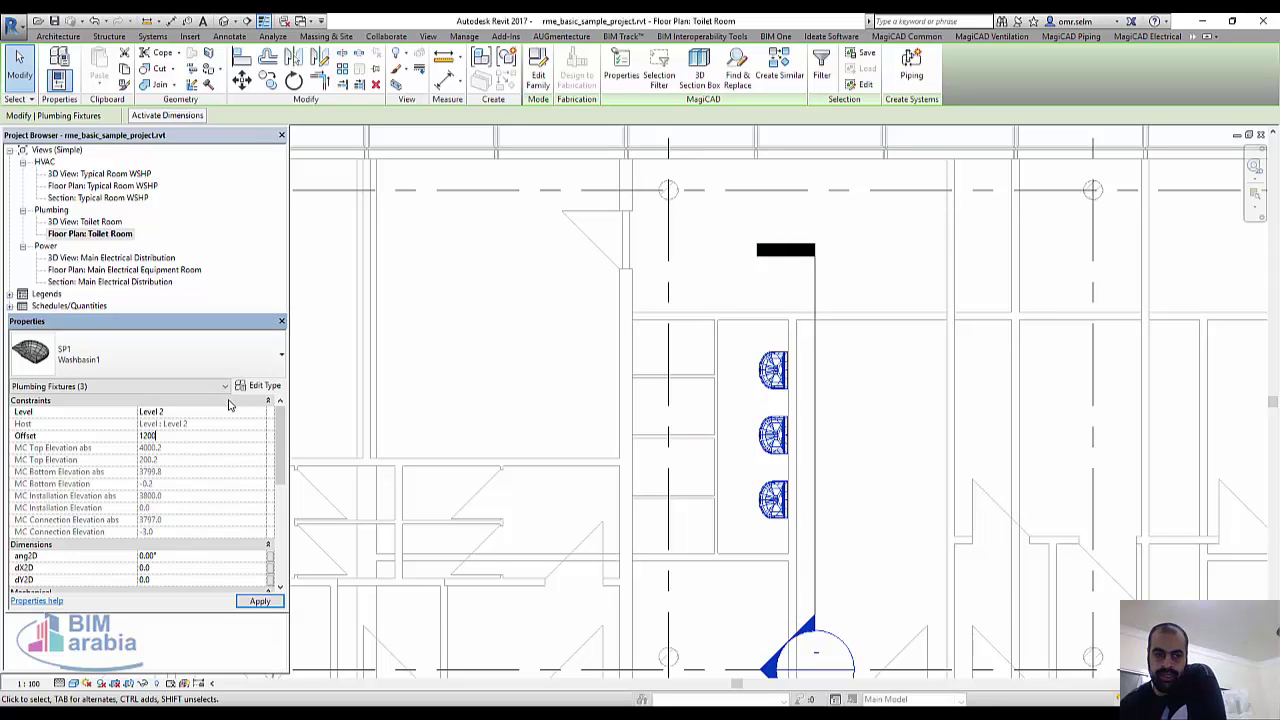
{"action": "key", "text": "Return"}
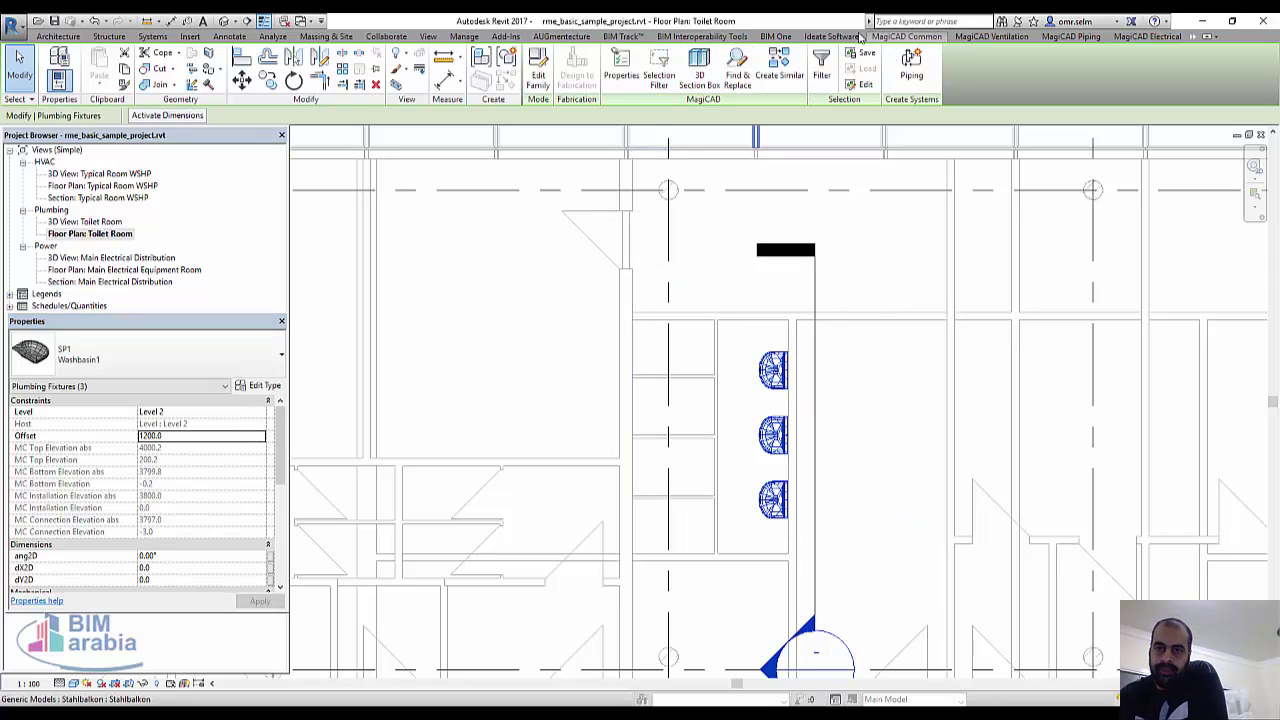
{"action": "left_click", "coordinate": [1071, 36]}
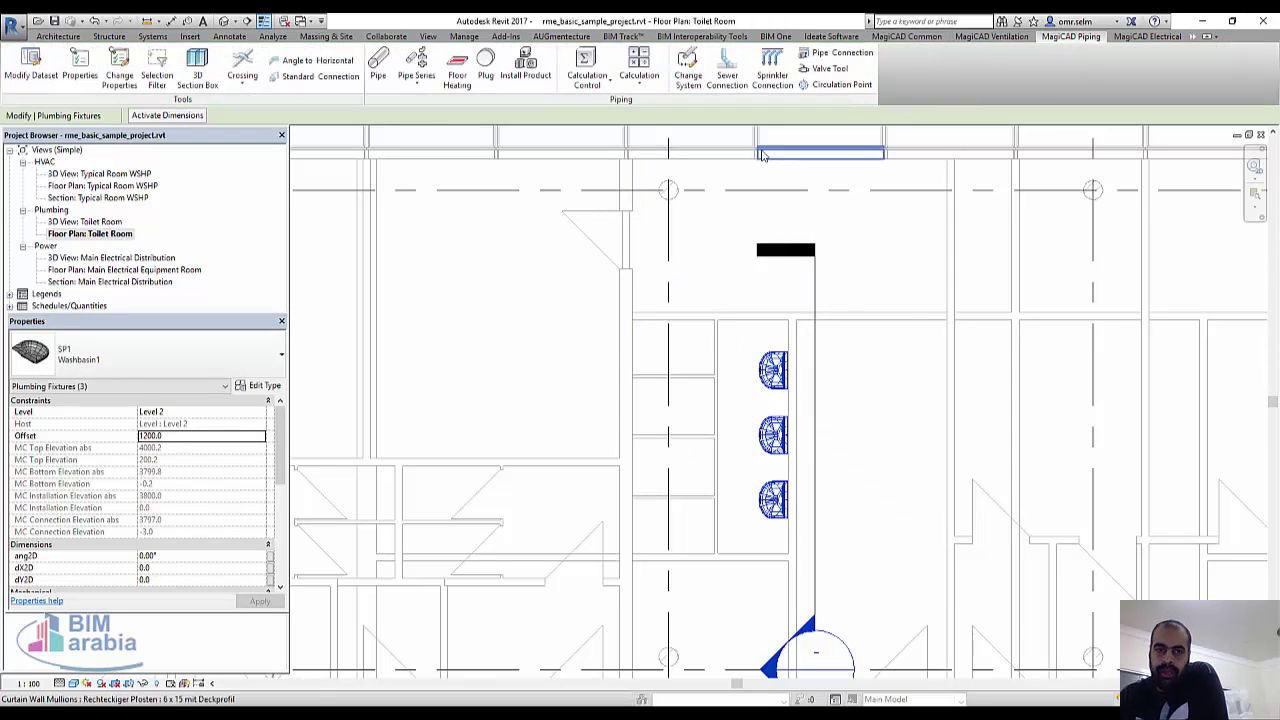
- Draw a Sanitary-system PVC - Sanitary pipe vertically past the three washbasins
{"action": "left_click", "coordinate": [377, 64]}
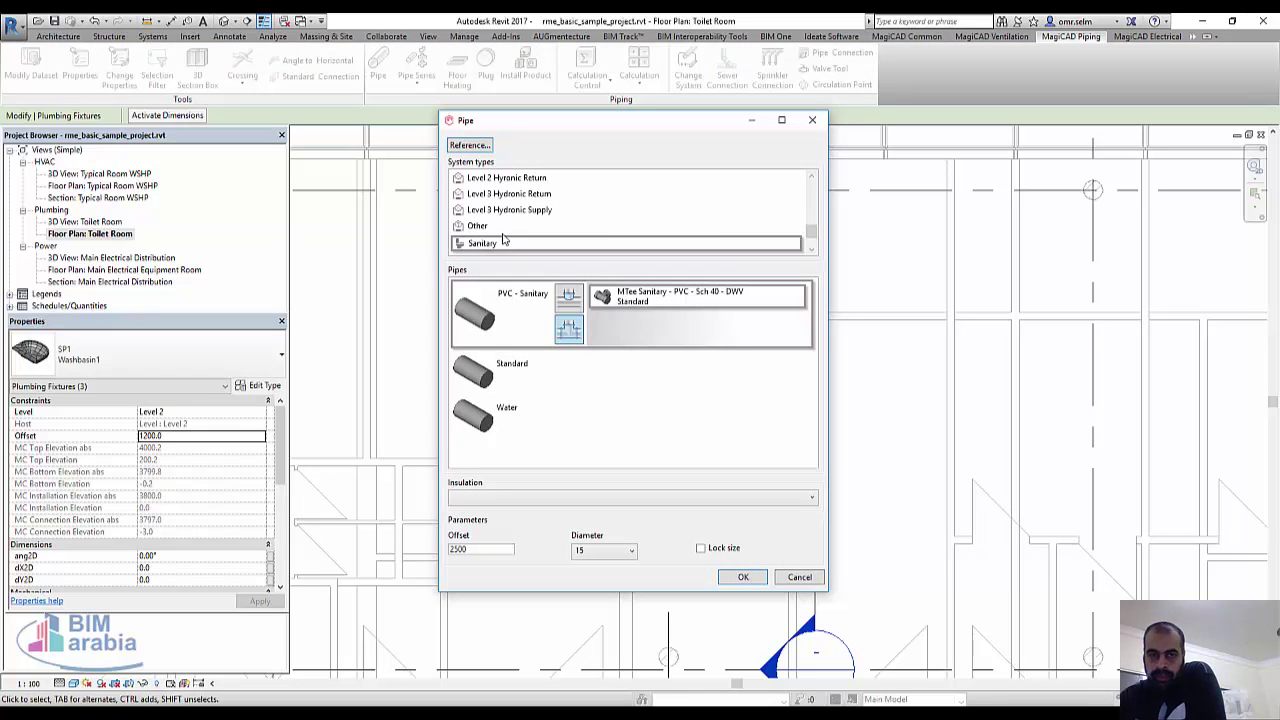
{"action": "left_click", "coordinate": [743, 578]}
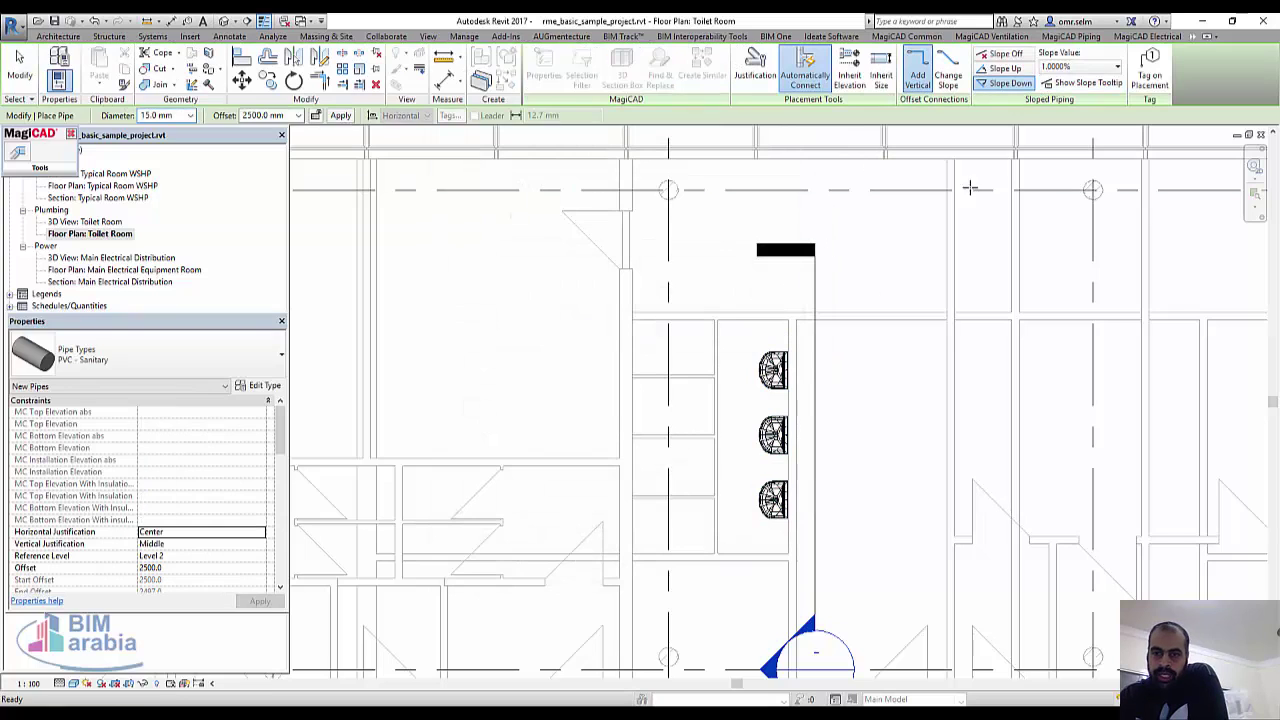
{"action": "left_click", "coordinate": [803, 301]}
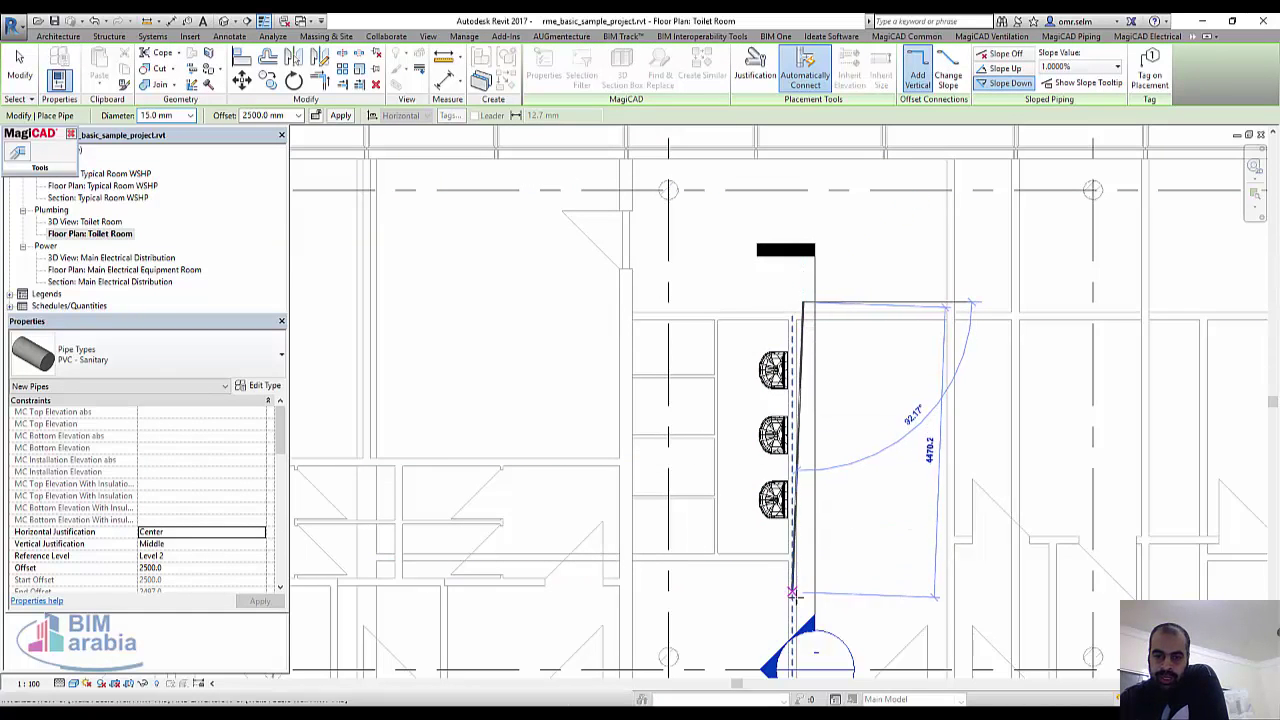
{"action": "left_click", "coordinate": [812, 578]}
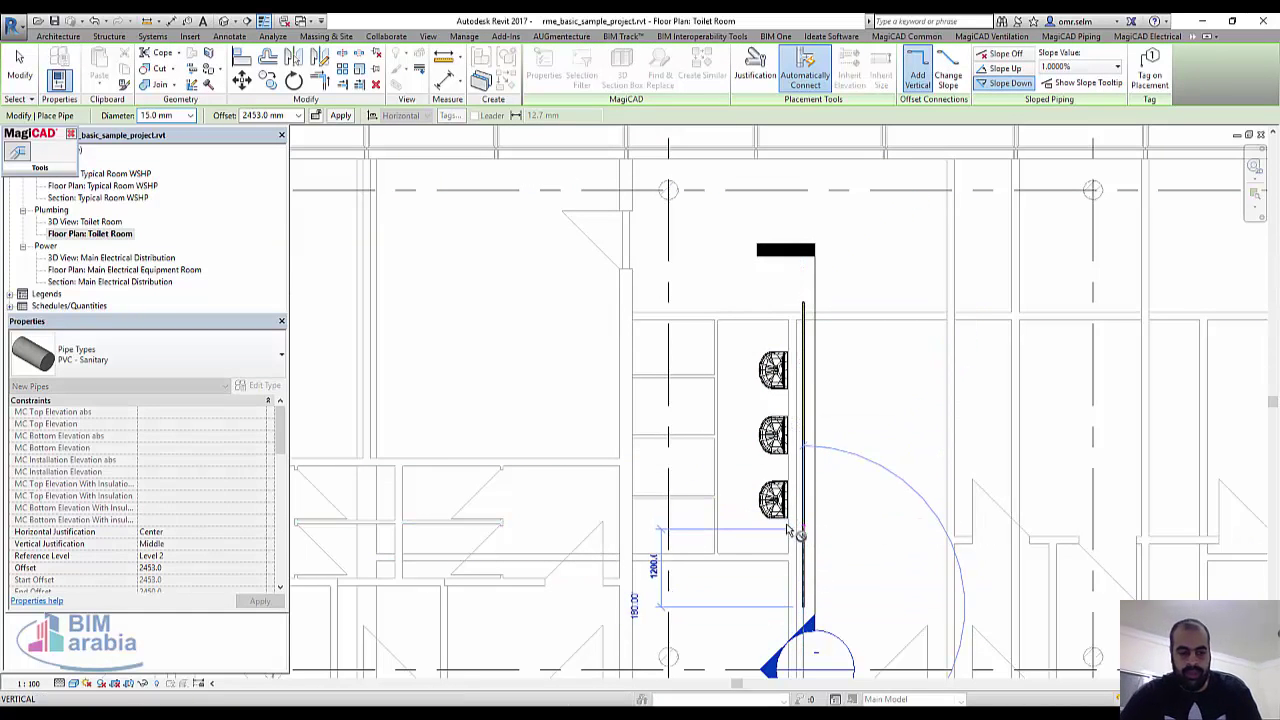
{"action": "key", "text": "Escape"}
{"action": "key", "text": "Escape"}
{"action": "left_click", "coordinate": [803, 507]}
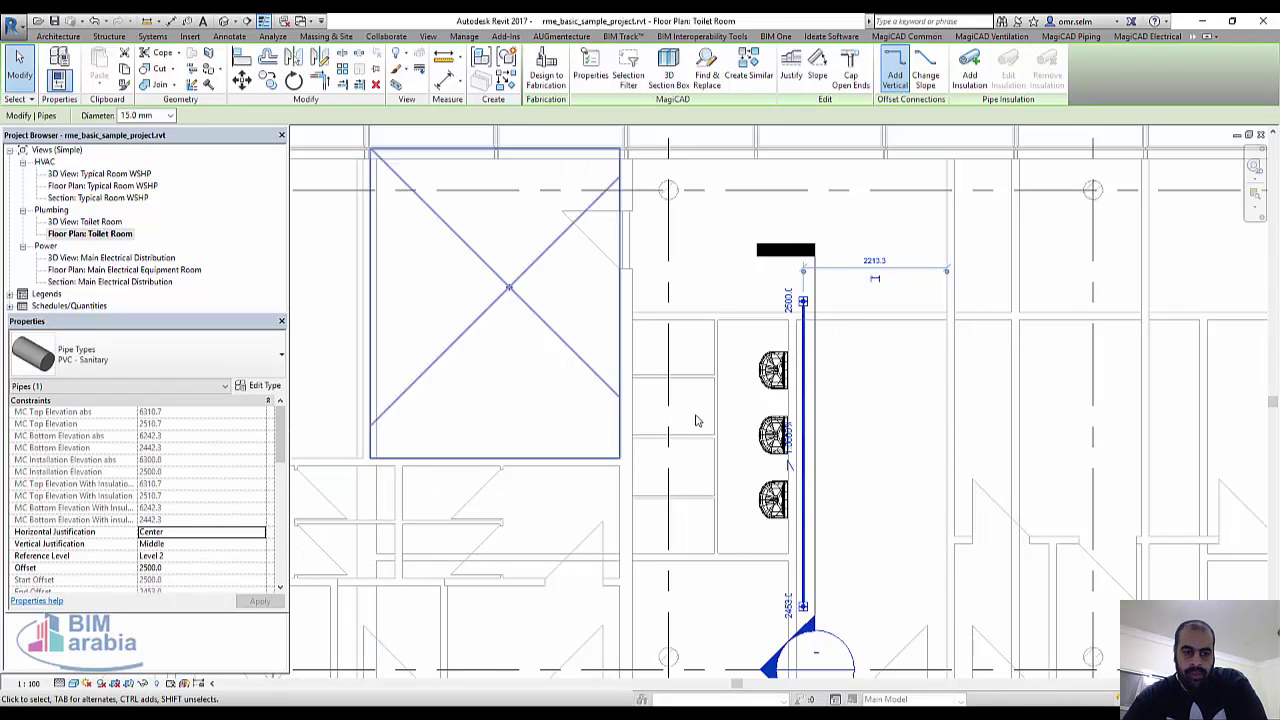
- Change the sanitary pipe's Offset from 2500.0 to 200
{"action": "left_click", "coordinate": [207, 568]}
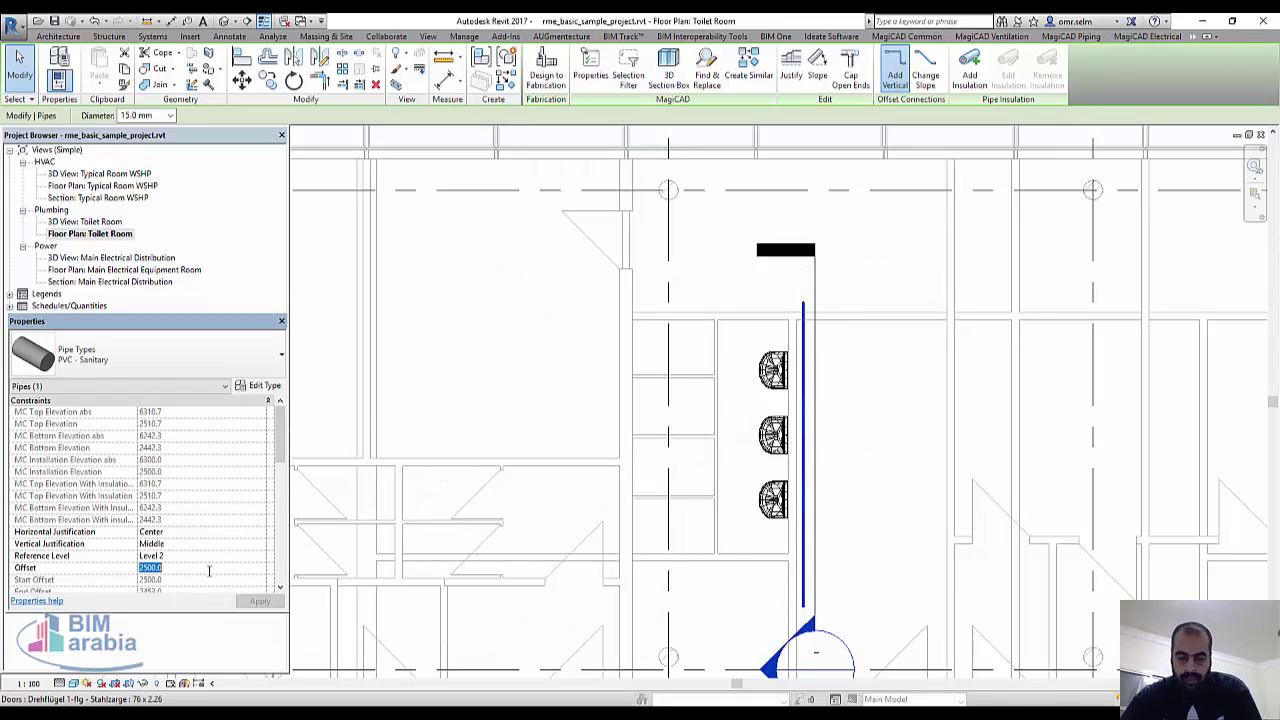
{"action": "type", "text": "200"}
{"action": "key", "text": "Return"}
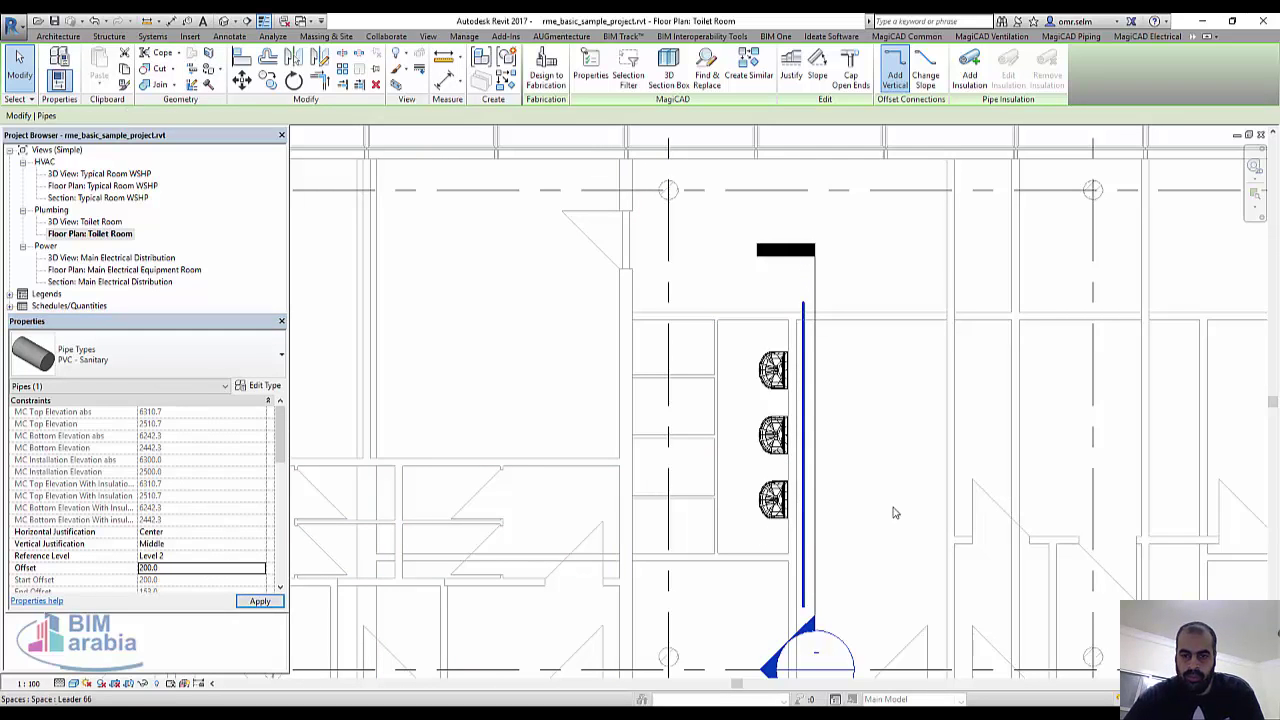
{"action": "left_click", "coordinate": [857, 373]}
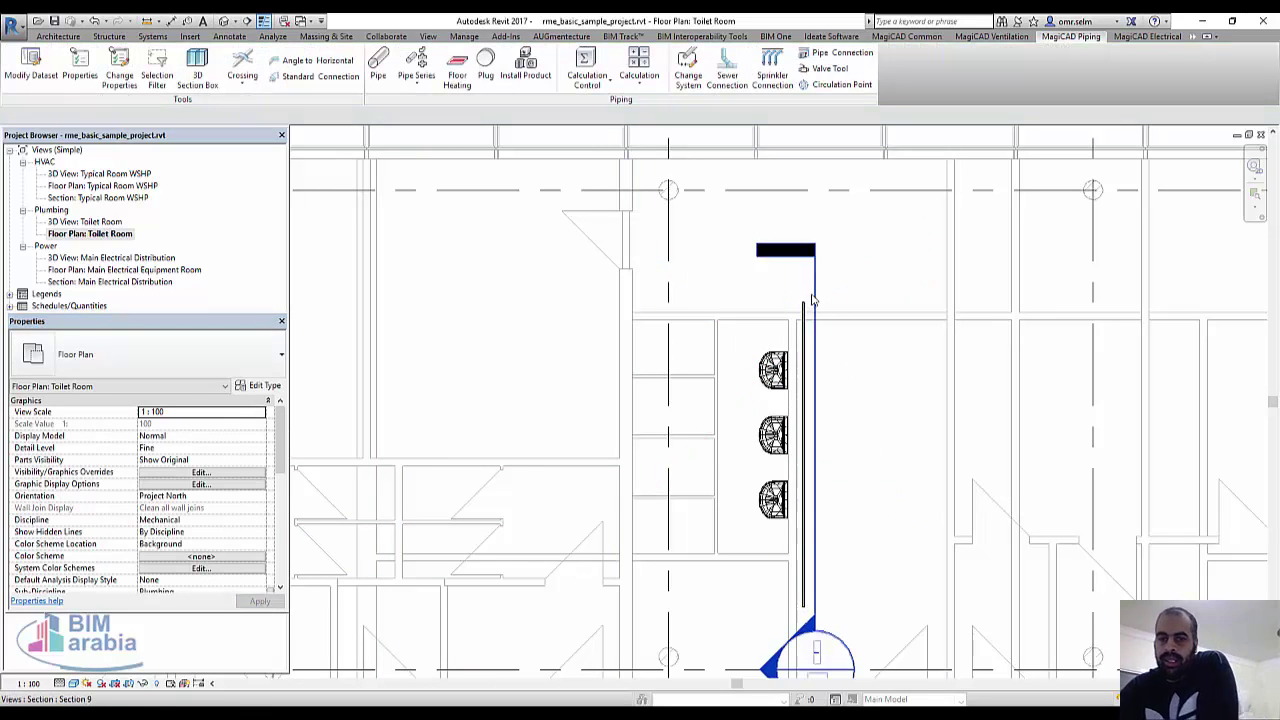
{"action": "scroll", "coordinate": [808, 310], "scroll_direction": "up", "scroll_amount": 3}
{"action": "scroll", "coordinate": [801, 327], "scroll_direction": "down", "scroll_amount": 2}
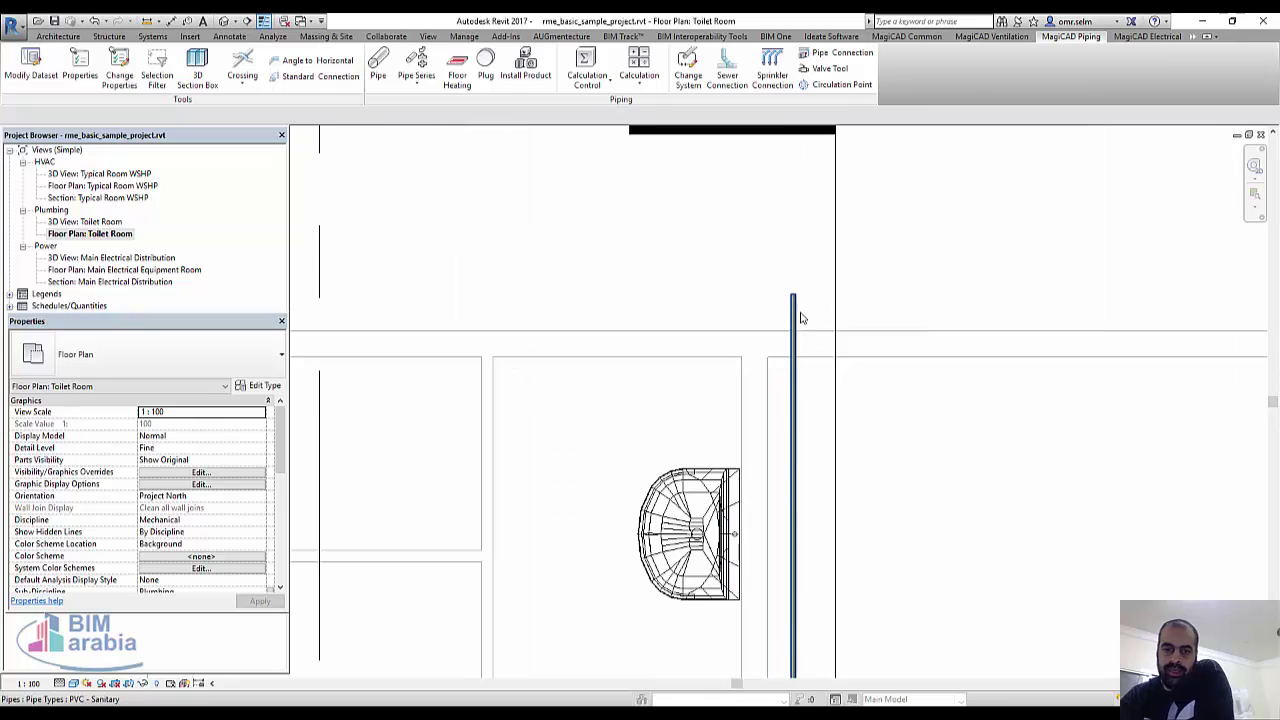
{"action": "left_click", "coordinate": [796, 330]}
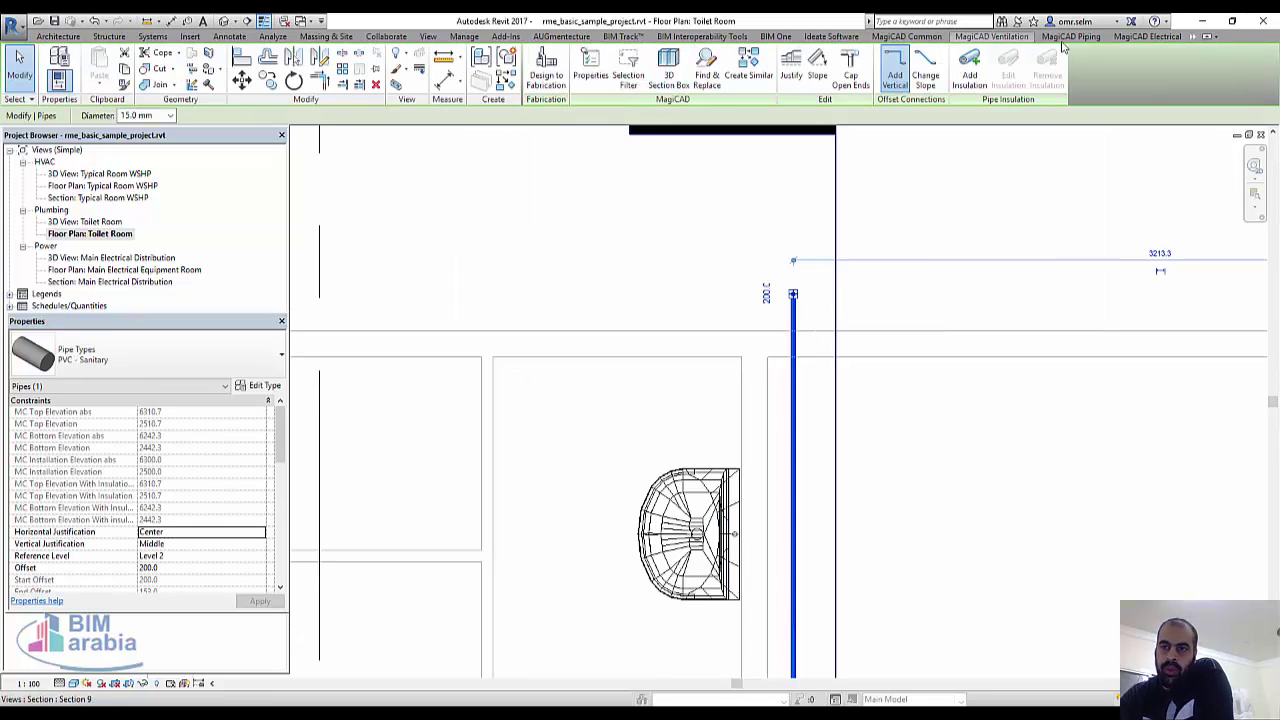
- Start a MagiCAD Piping command on the selected pipe, then cancel it
{"action": "left_click", "coordinate": [1075, 38]}
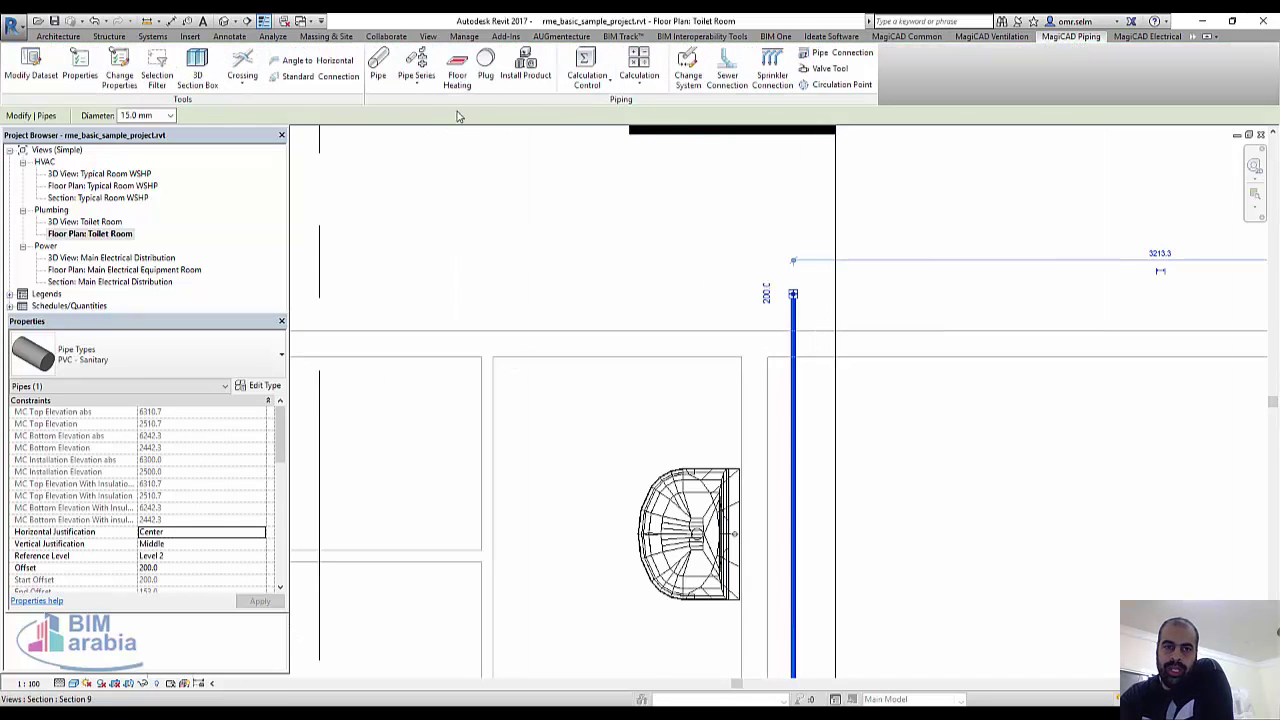
{"action": "left_click", "coordinate": [485, 65]}
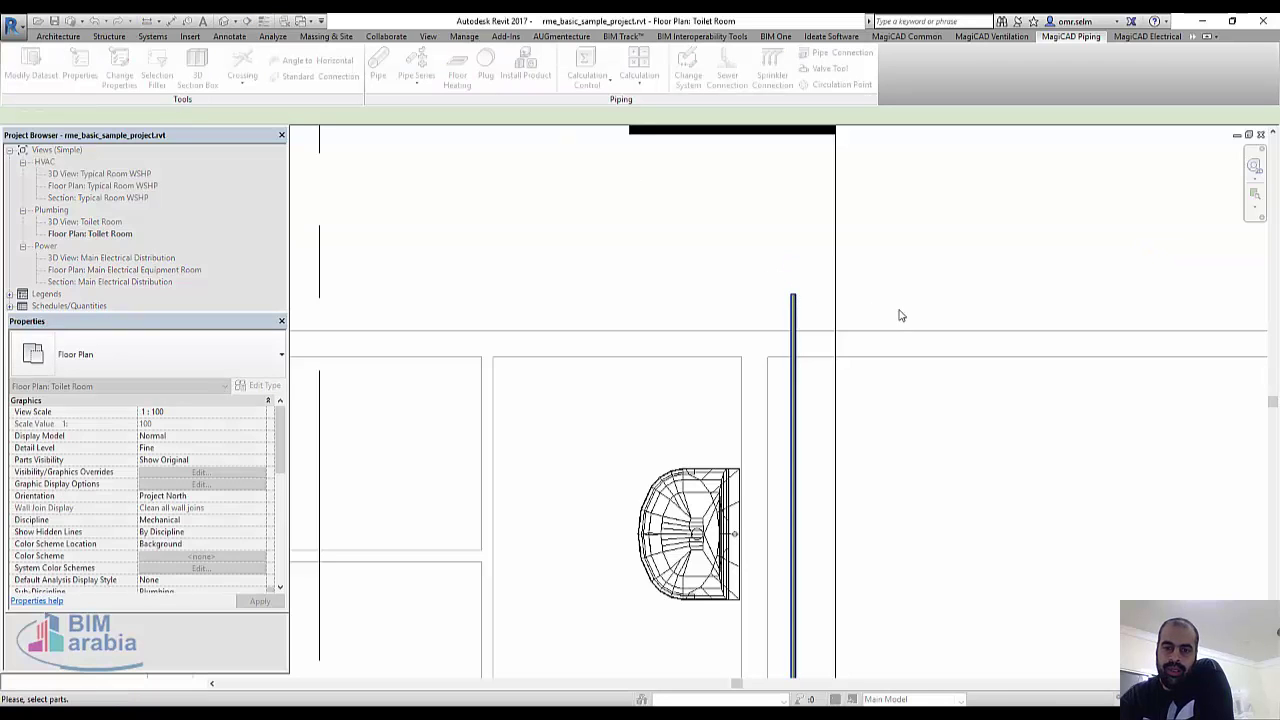
{"action": "scroll", "coordinate": [659, 307], "scroll_direction": "down", "scroll_amount": 3}
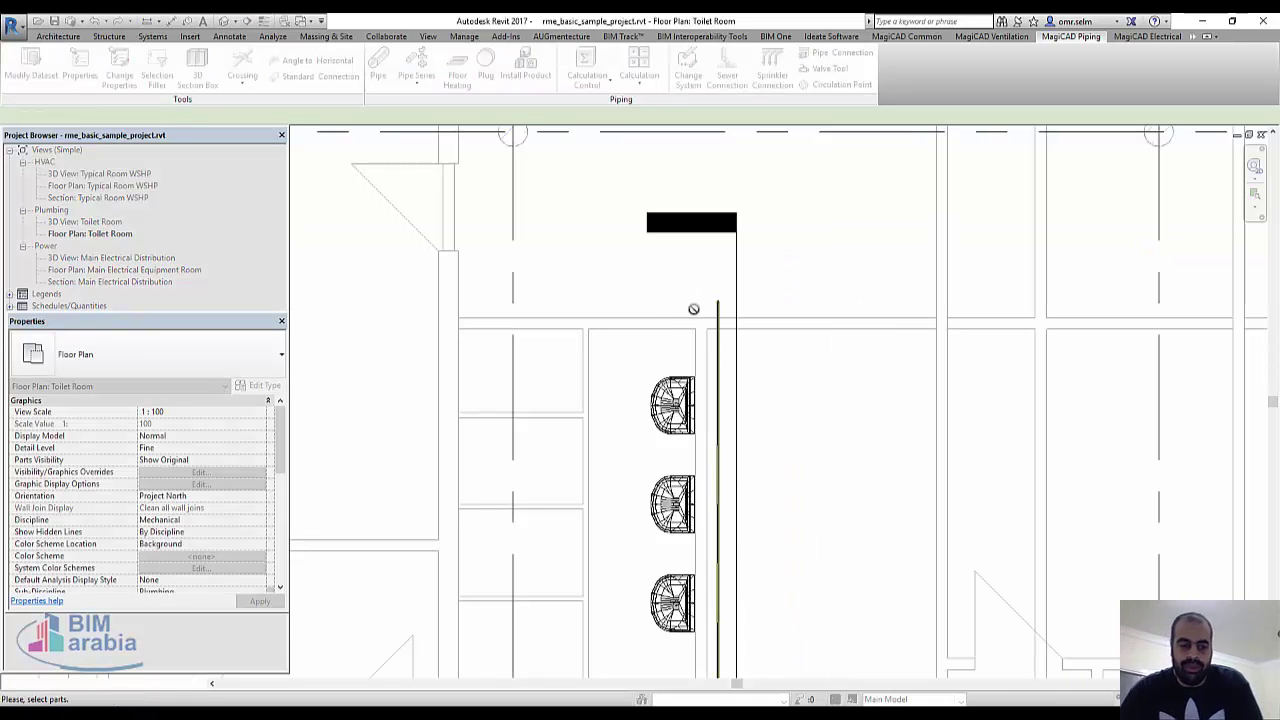
{"action": "key", "text": "Escape"}
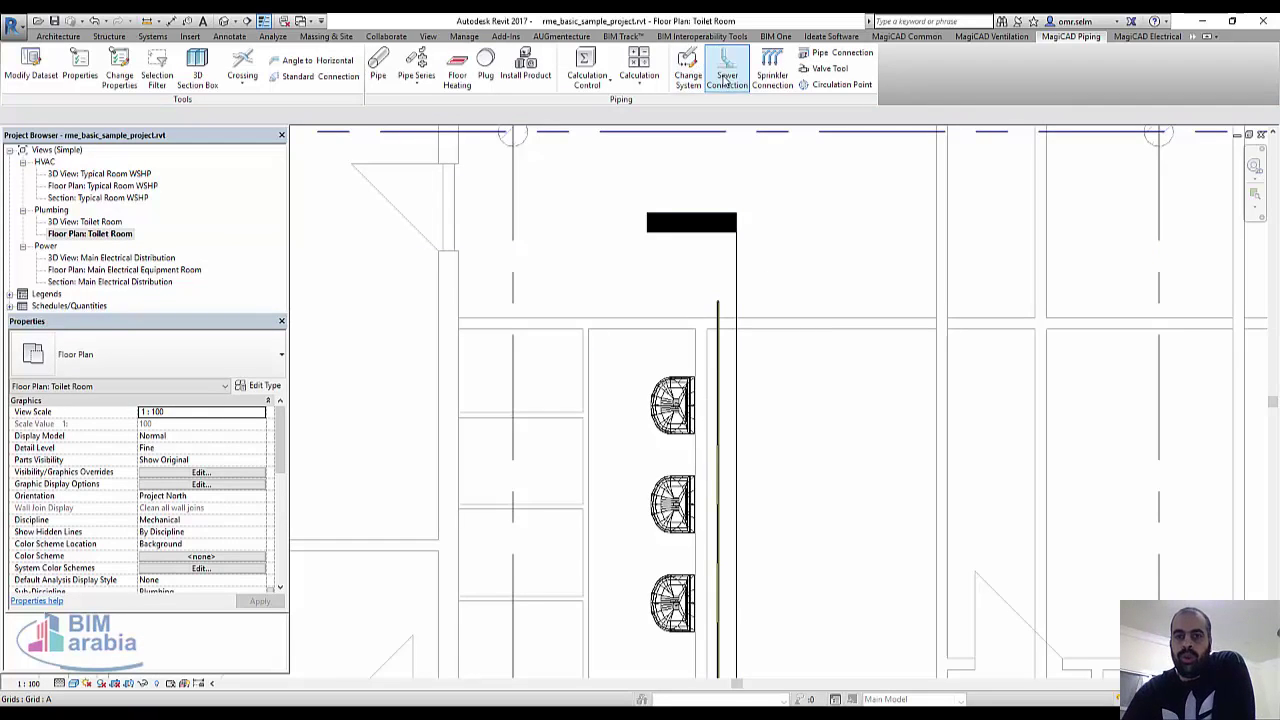
- Attempt a Sewer Connection to the sanitary pipe and abandon it when unsolved
{"action": "left_click", "coordinate": [727, 72]}
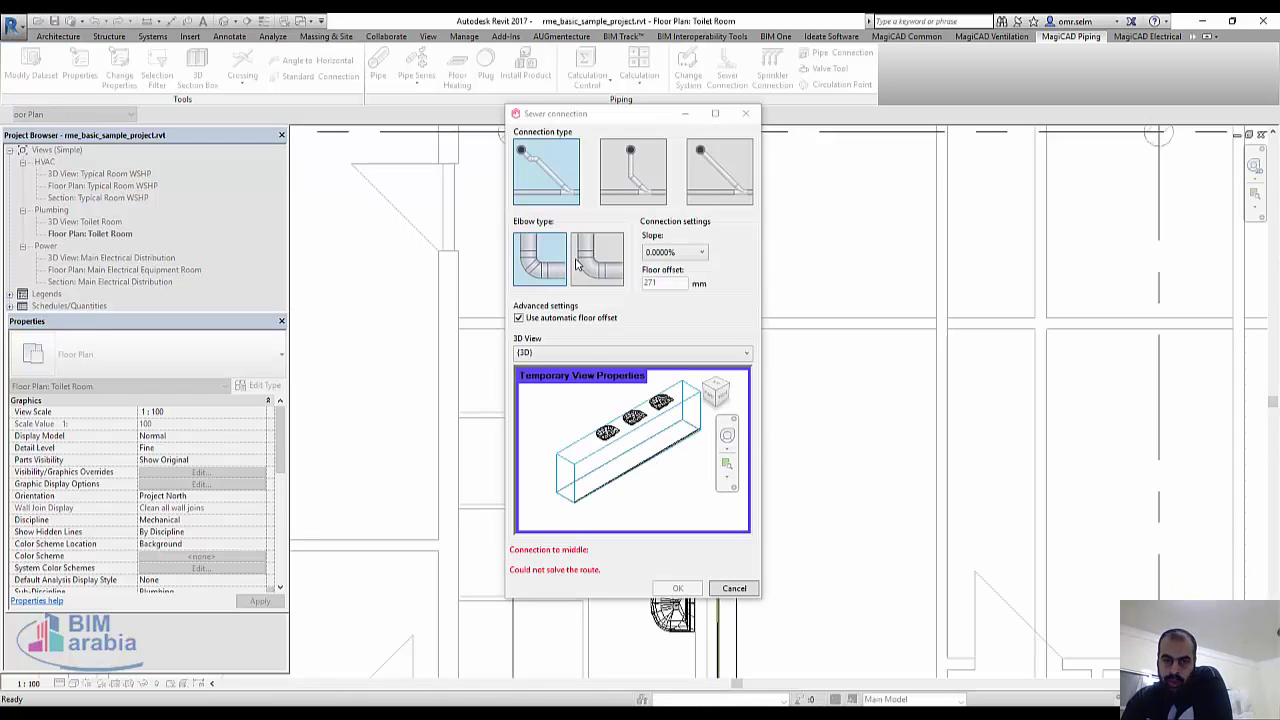
{"action": "left_click", "coordinate": [734, 588]}
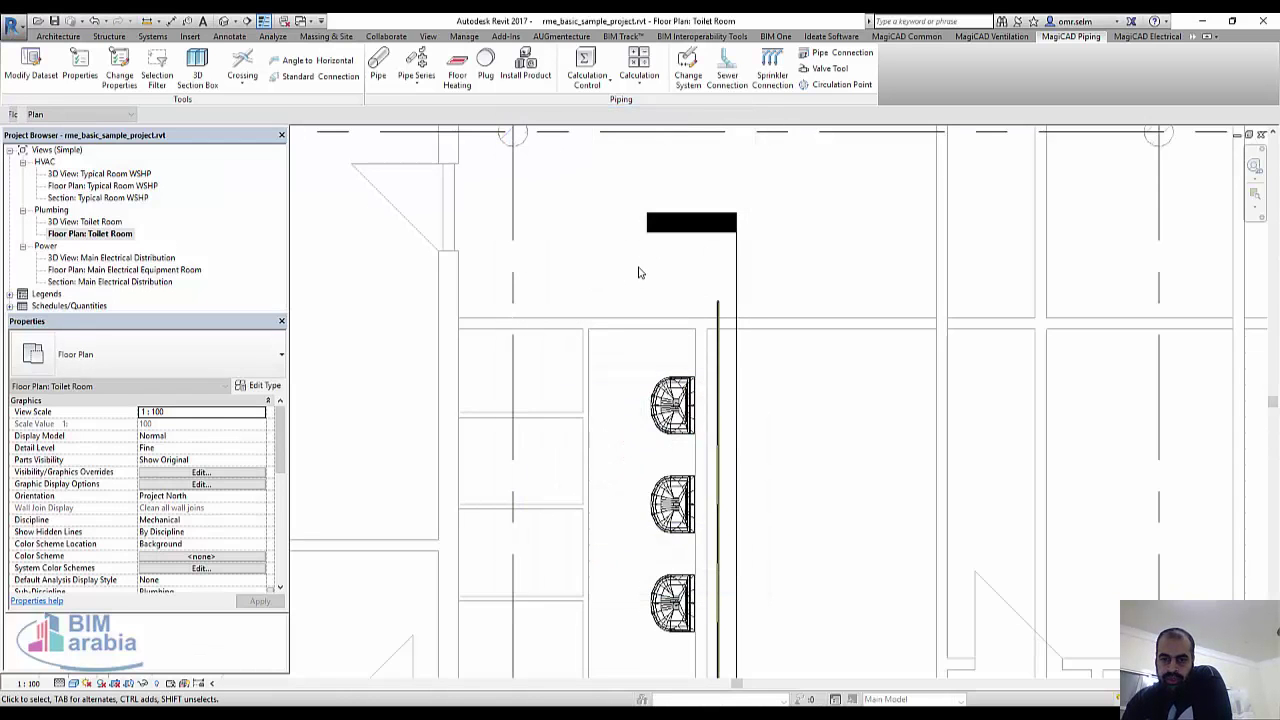
- Wrap the three washbasins and sanitary pipe in a 3D section box
{"action": "left_click_drag", "start_coordinate": [610, 250], "coordinate": [742, 548]}
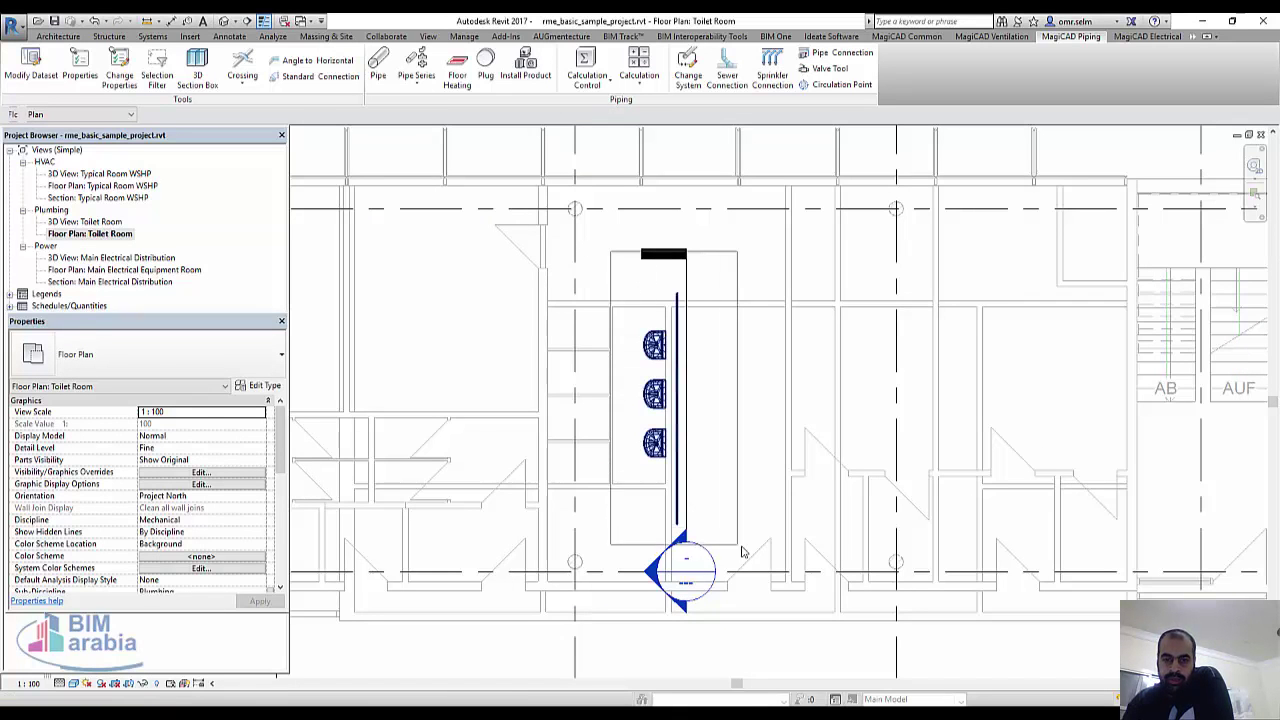
{"action": "left_click", "coordinate": [396, 86]}
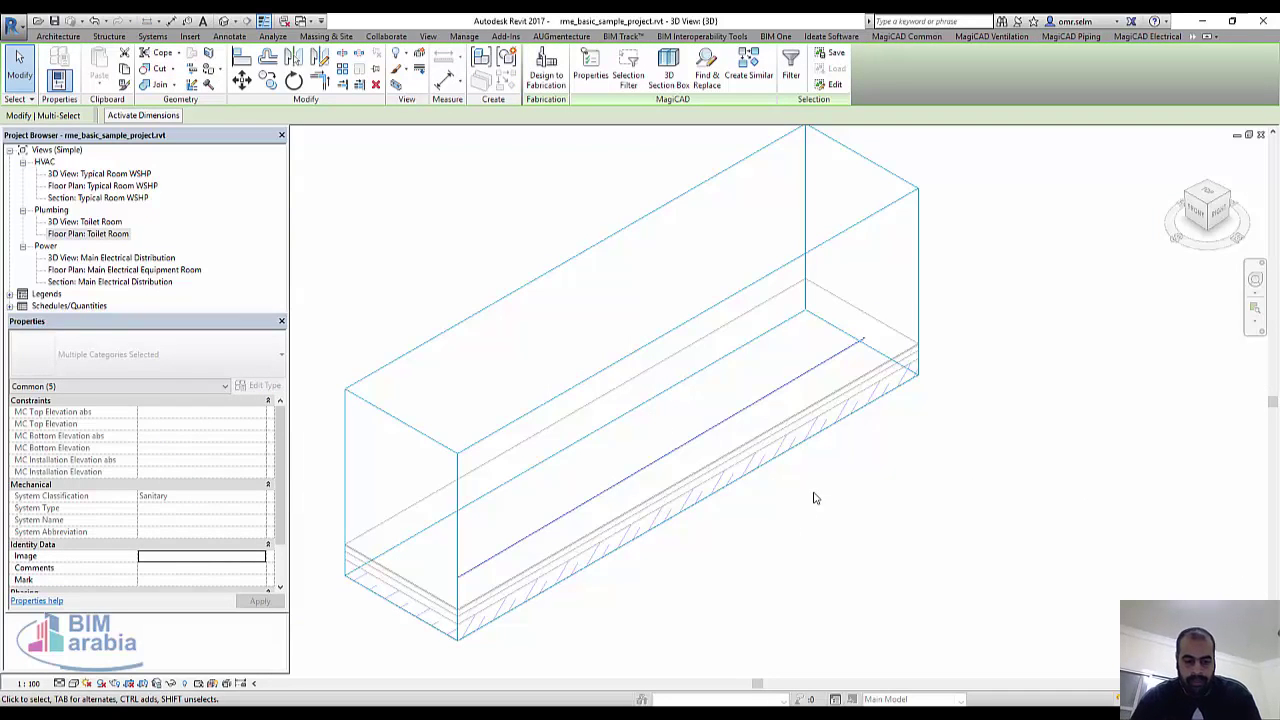
{"action": "key", "text": "v"}
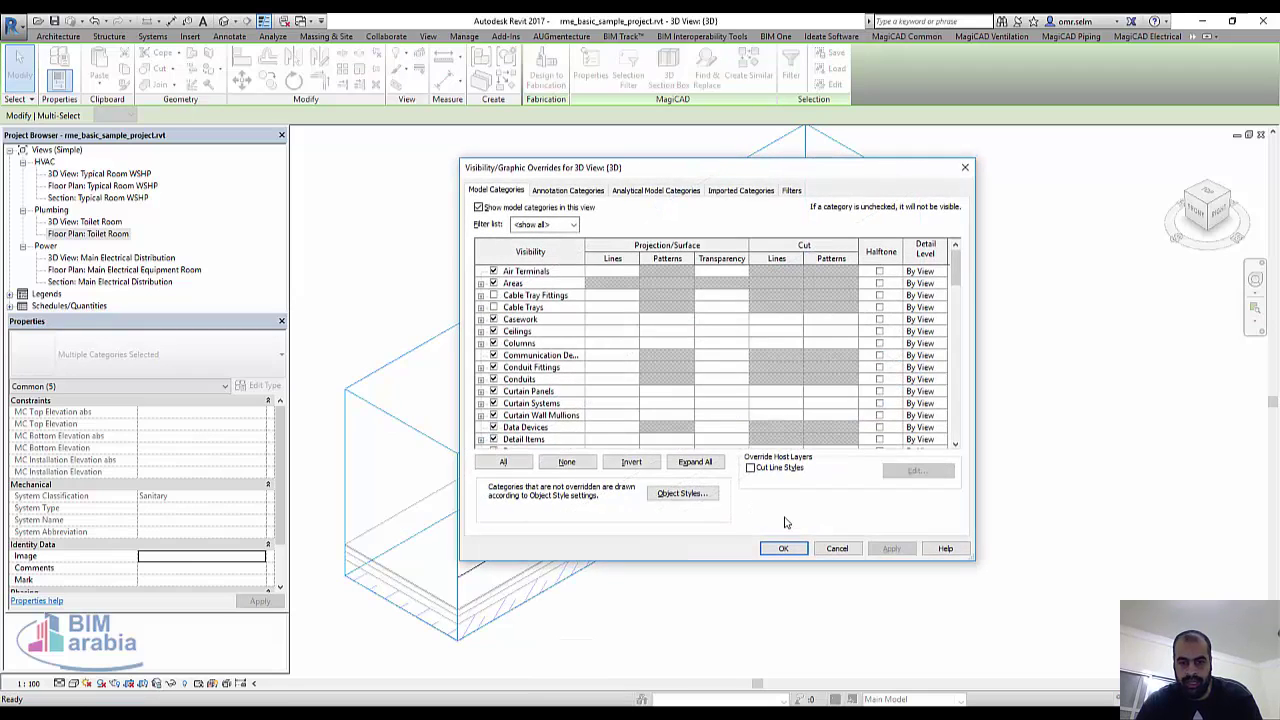
{"action": "key", "text": "p"}
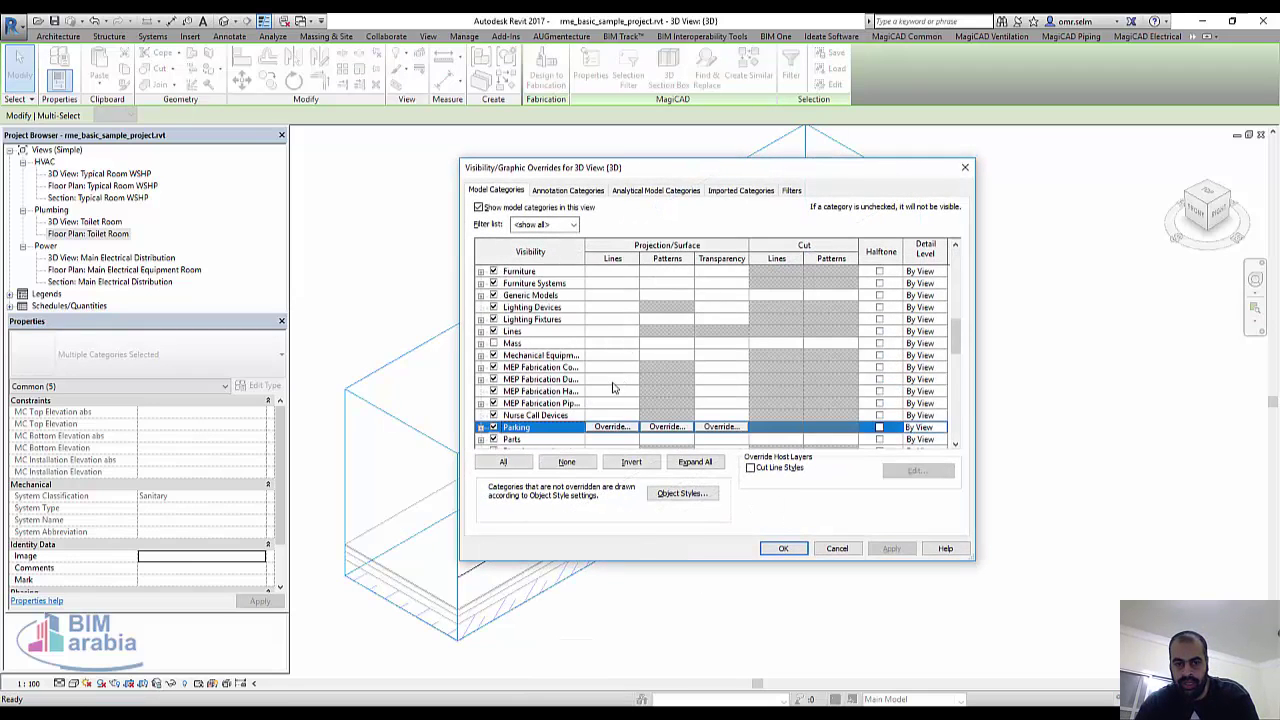
{"action": "scroll", "coordinate": [614, 388], "scroll_direction": "down", "scroll_amount": 1}
{"action": "scroll", "coordinate": [595, 310], "scroll_direction": "down", "scroll_amount": 1}
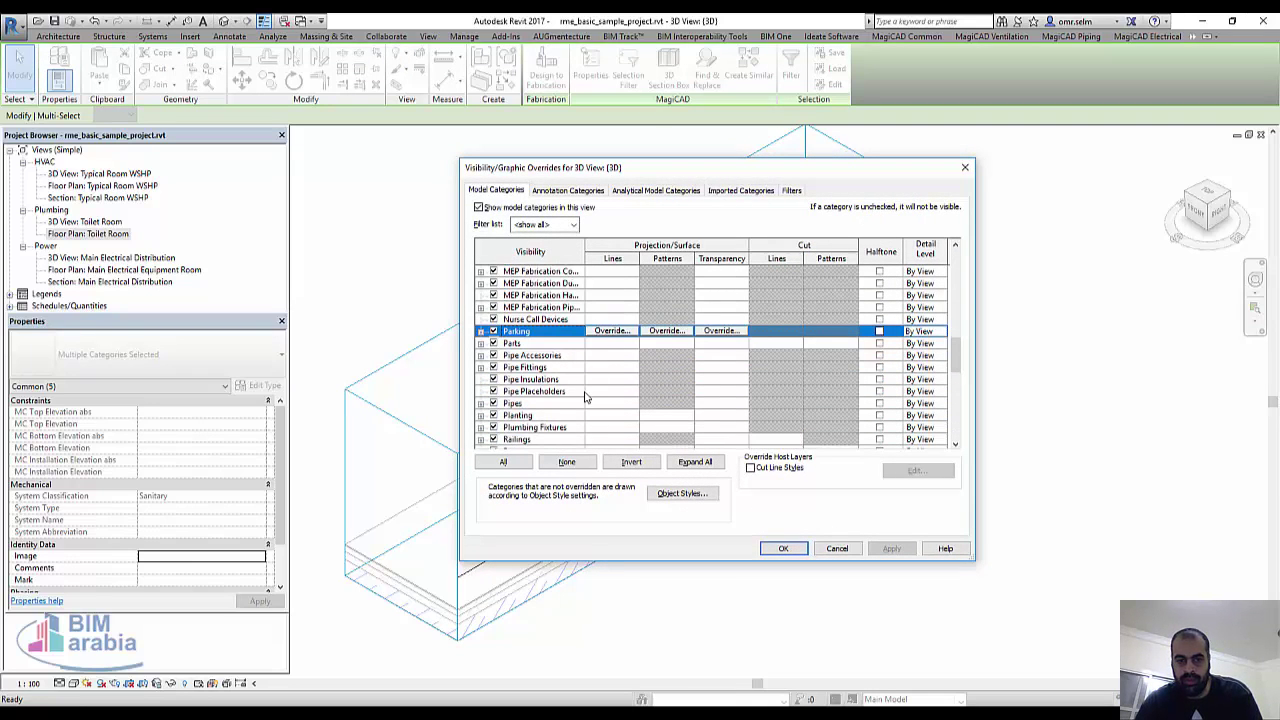
{"action": "key", "text": "Escape"}
- Set the 3D view to Fine detail and orbit to see the washbasins
{"action": "left_click", "coordinate": [686, 606]}
{"action": "scroll", "coordinate": [723, 517], "scroll_direction": "down", "scroll_amount": 3}
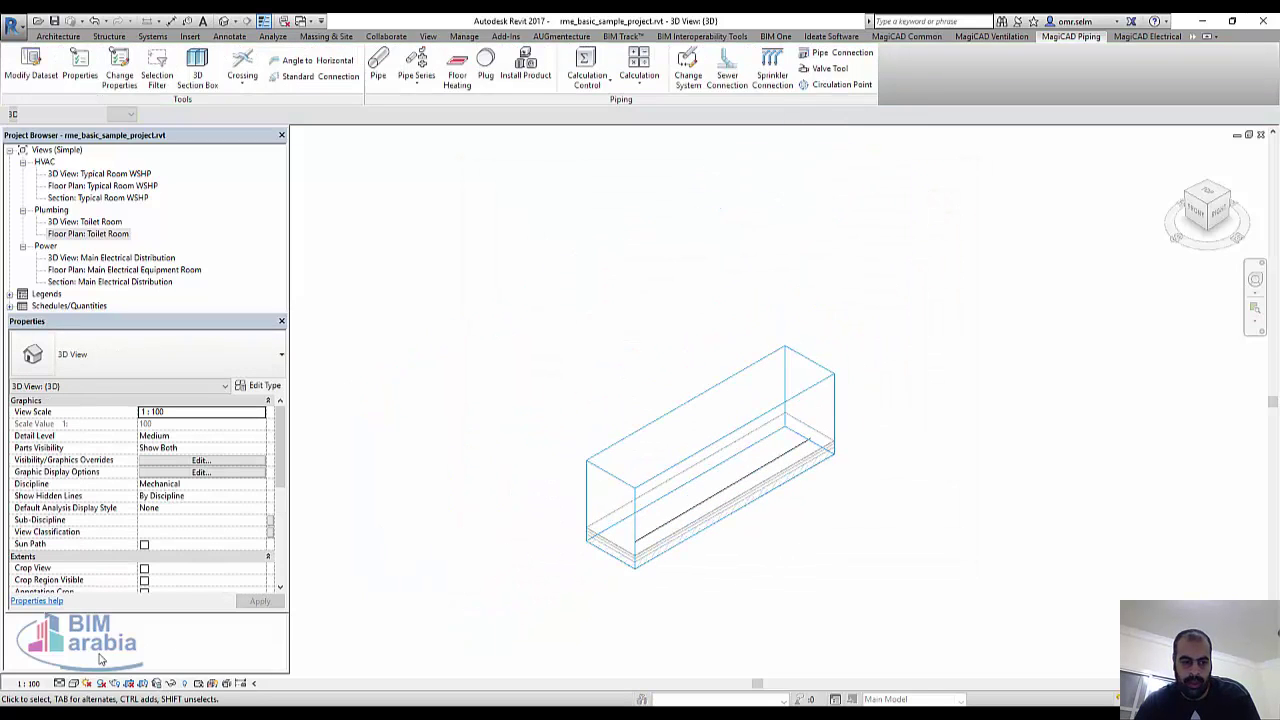
{"action": "left_click", "coordinate": [59, 683]}
{"action": "left_click", "coordinate": [75, 676]}
{"action": "scroll", "coordinate": [645, 455], "scroll_direction": "up", "scroll_amount": 3}
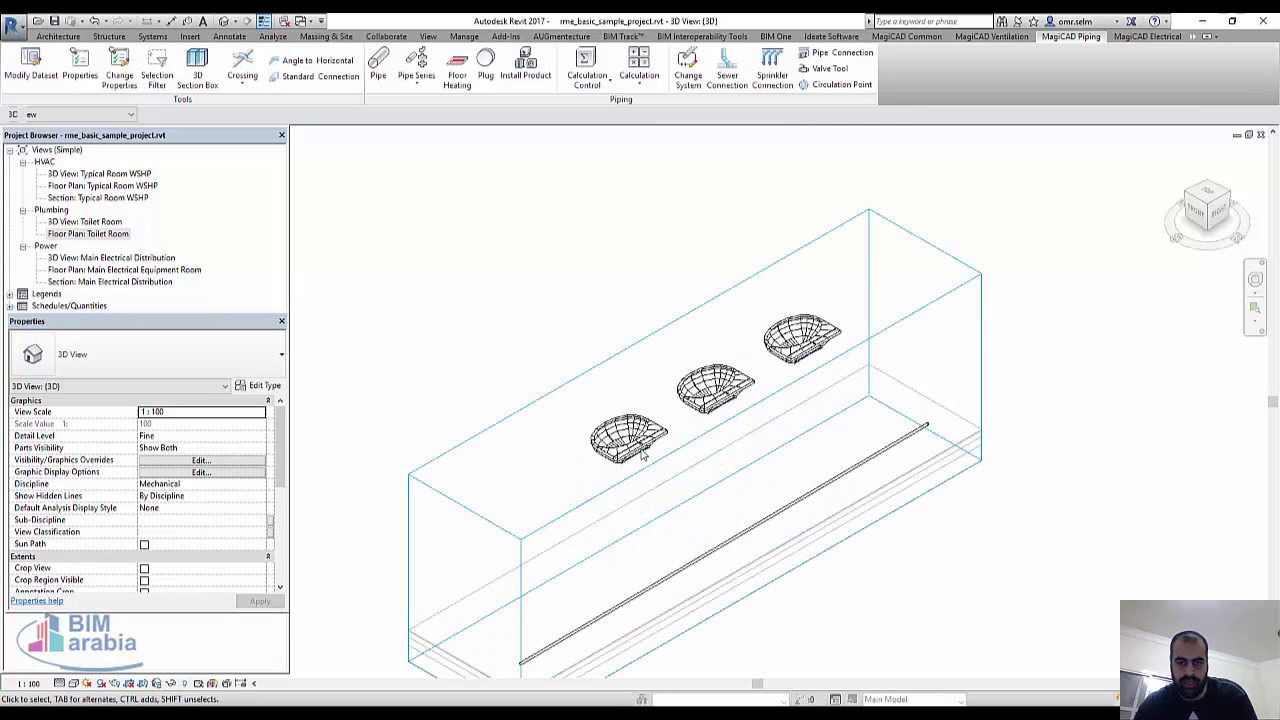
{"action": "mouse_move", "coordinate": [757, 513]}
{"action": "middle_mouse_down", "text": "shift"}
{"action": "mouse_move", "coordinate": [923, 386]}
{"action": "mouse_move", "coordinate": [923, 314]}
{"action": "mouse_move", "coordinate": [868, 303]}
{"action": "mouse_move", "coordinate": [674, 426]}
{"action": "mouse_move", "coordinate": [566, 314]}
{"action": "mouse_move", "coordinate": [540, 214]}
{"action": "mouse_move", "coordinate": [915, 502]}
{"action": "mouse_move", "coordinate": [886, 609]}
{"action": "mouse_move", "coordinate": [780, 420]}
{"action": "middle_mouse_up", "text": "shift"}
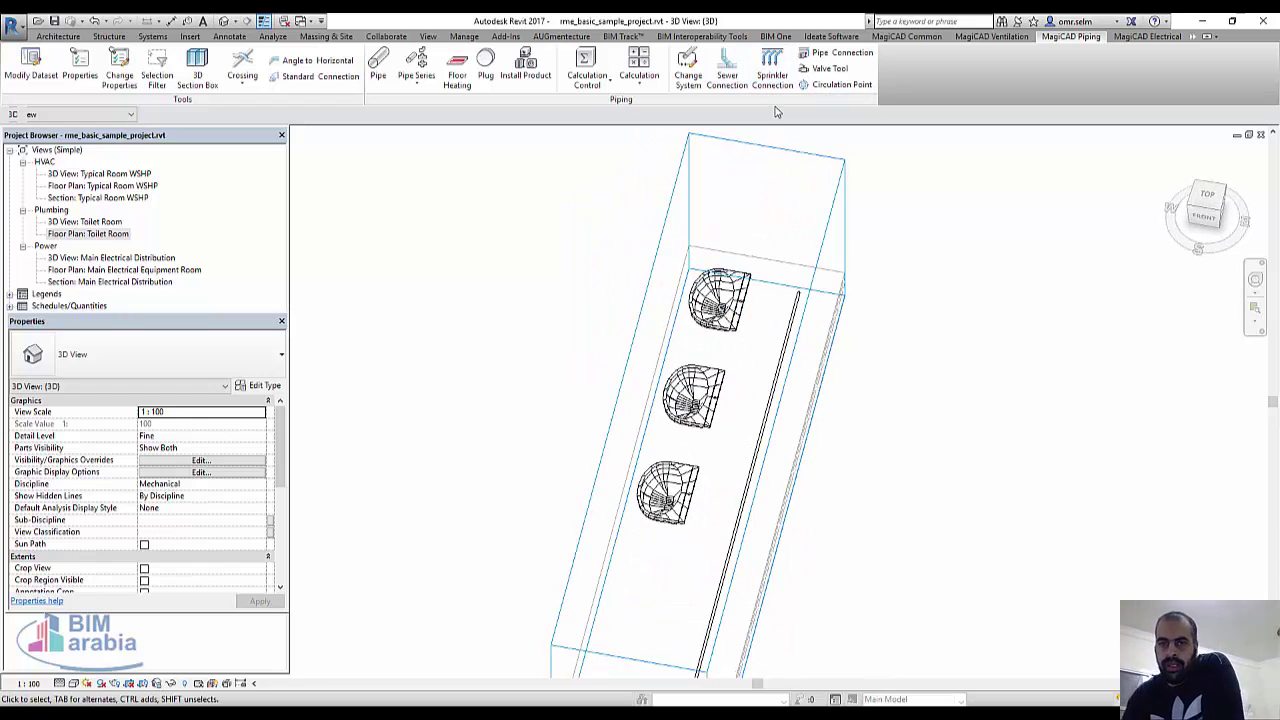
- Connect a washbasin to the pipe using the third routing style and second elbow type
{"action": "left_click", "coordinate": [711, 84]}
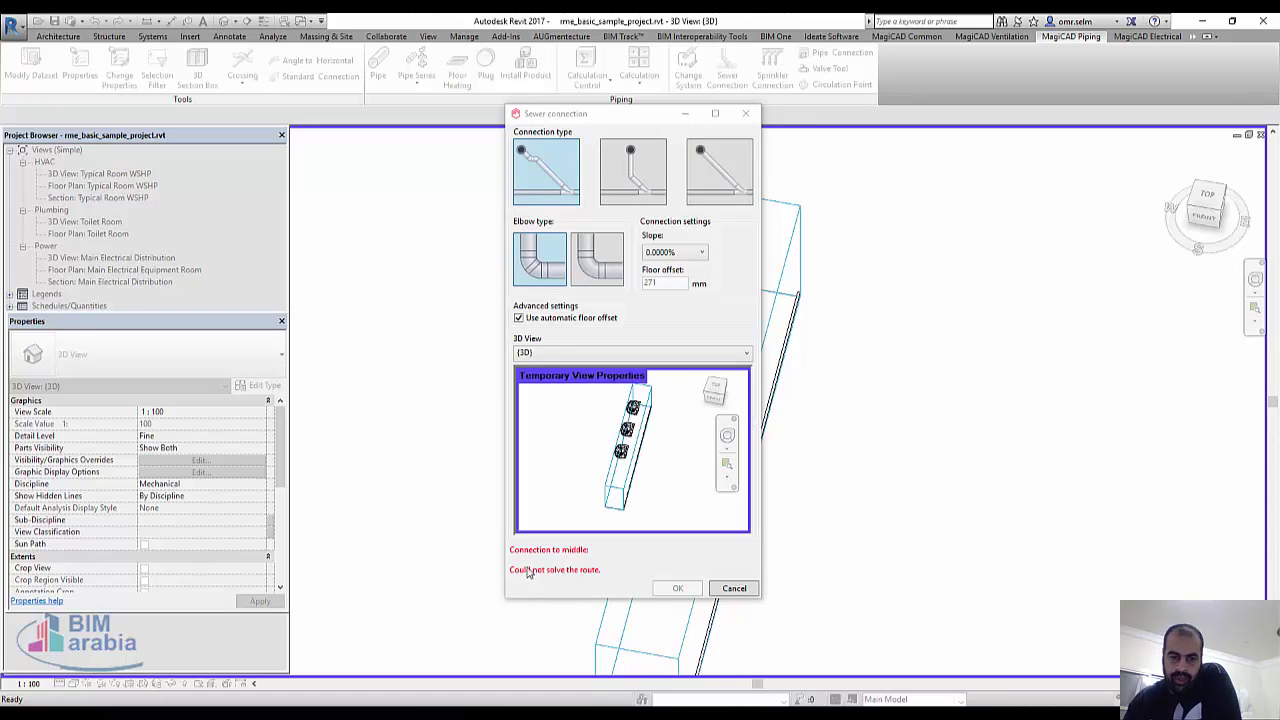
{"action": "left_click", "coordinate": [603, 187]}
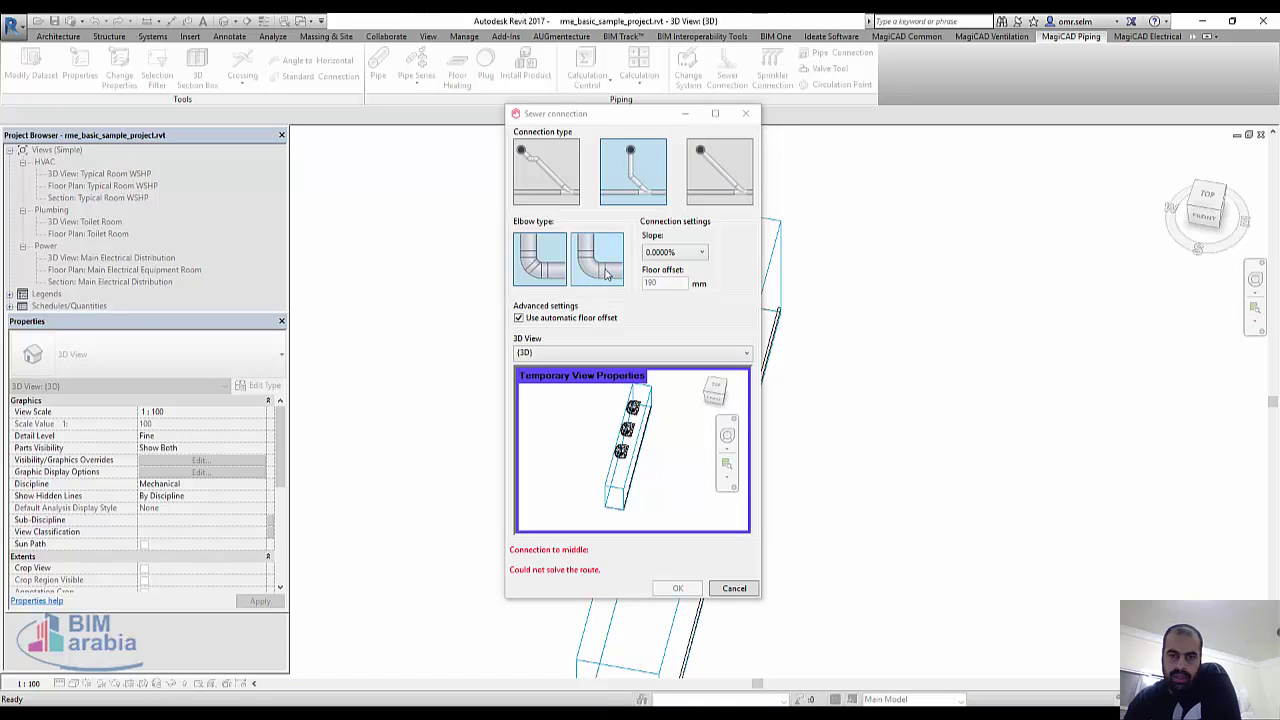
{"action": "left_click", "coordinate": [605, 275]}
{"action": "left_click", "coordinate": [709, 200]}
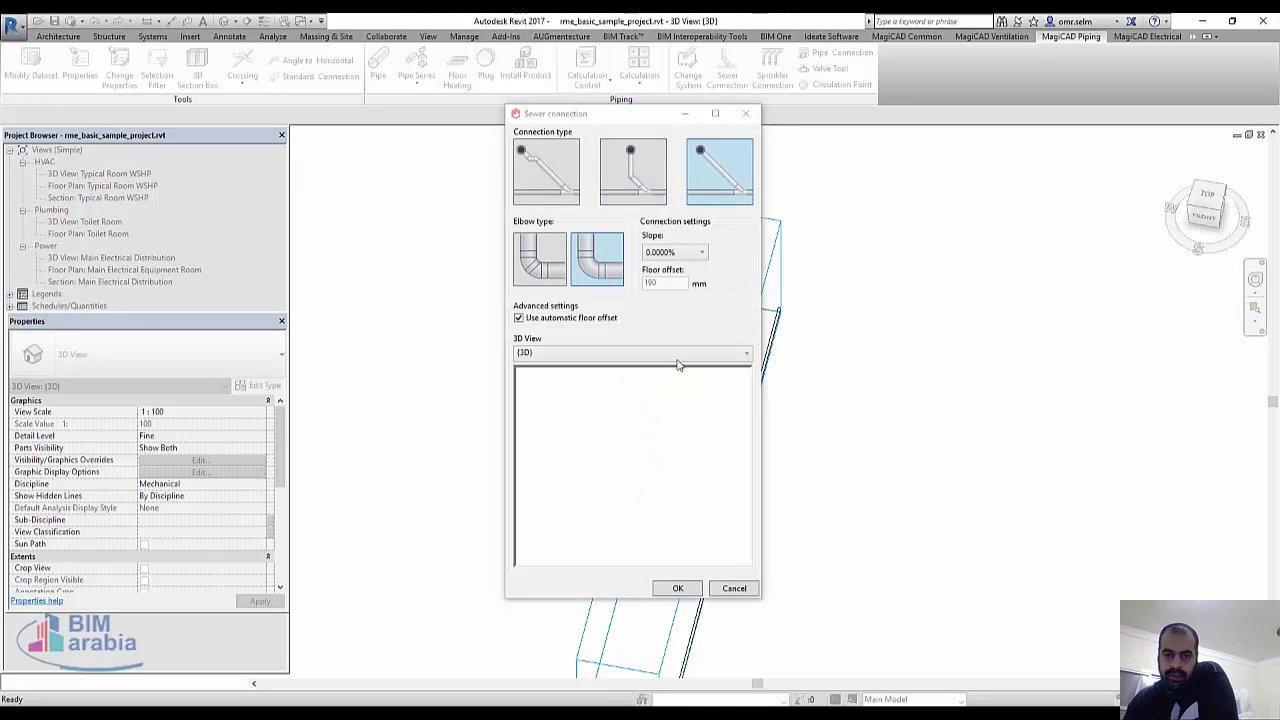
{"action": "left_click", "coordinate": [625, 175]}
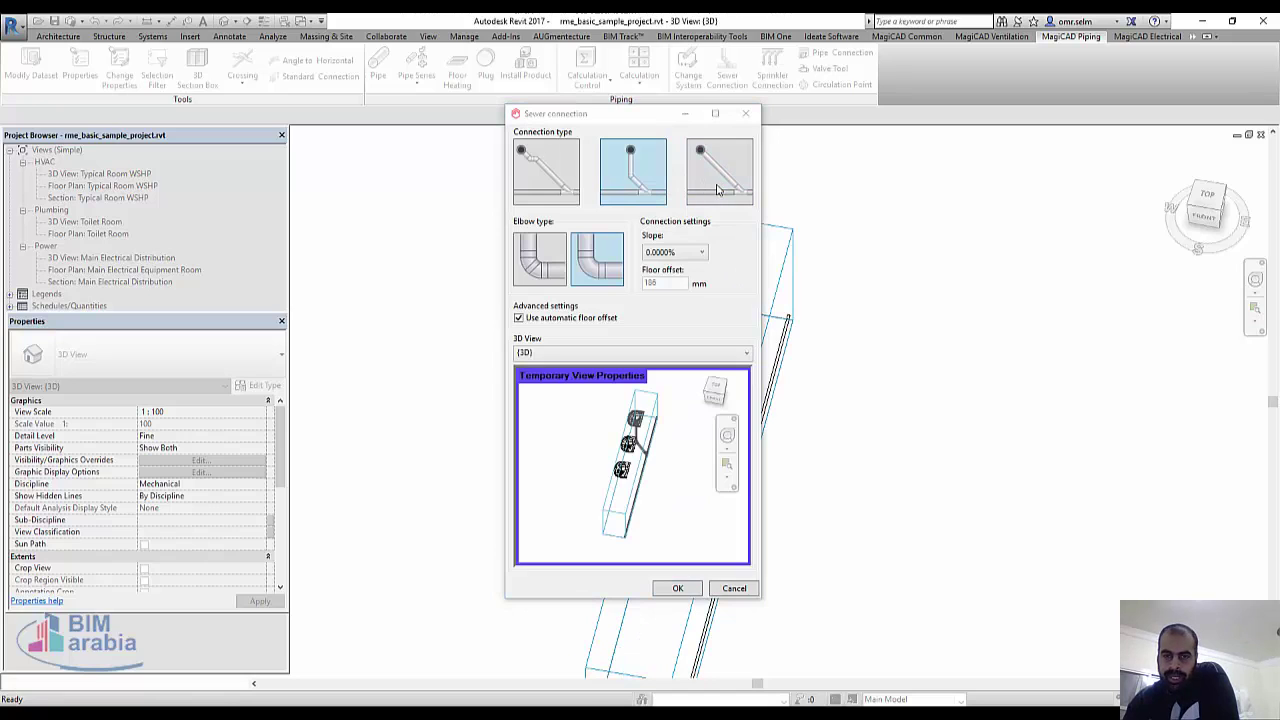
{"action": "left_click", "coordinate": [717, 190]}
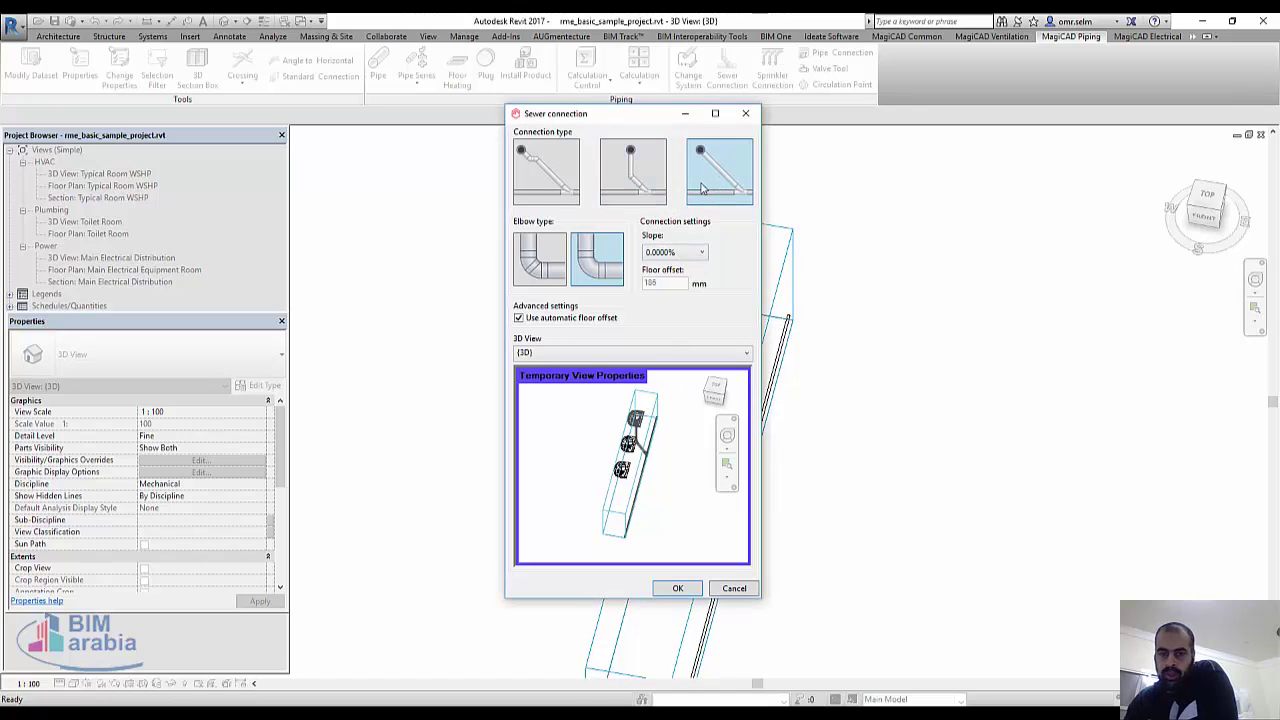
{"action": "left_click", "coordinate": [676, 589]}
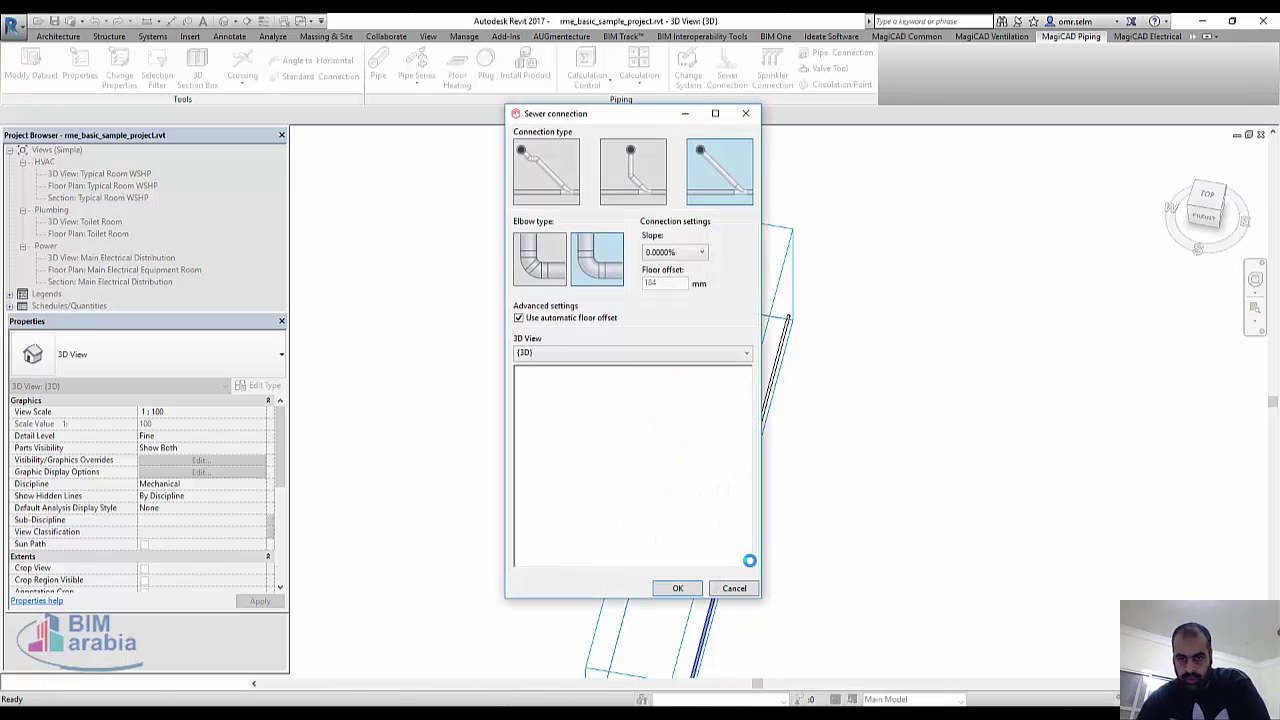
{"action": "left_click", "coordinate": [676, 590]}
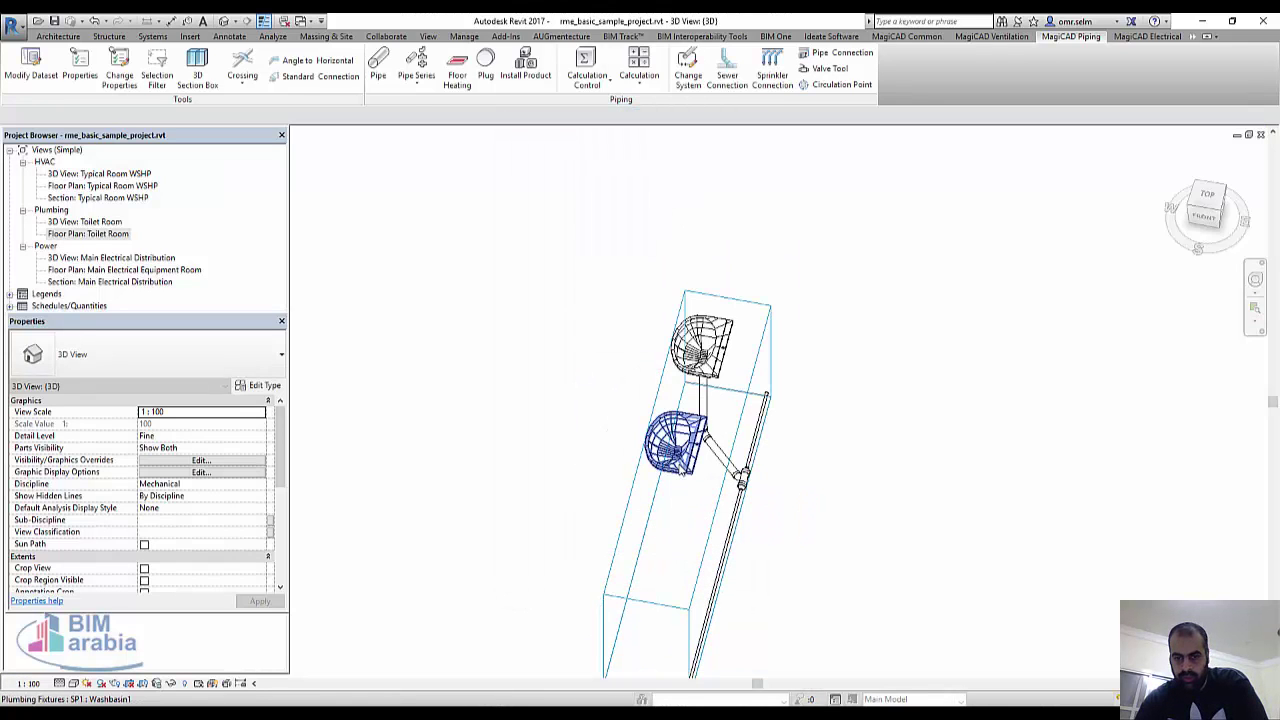
- Run Sewer Connection again to branch the upper washbasin into the sanitary pipe
{"action": "scroll", "coordinate": [733, 530], "scroll_direction": "down", "scroll_amount": 2}
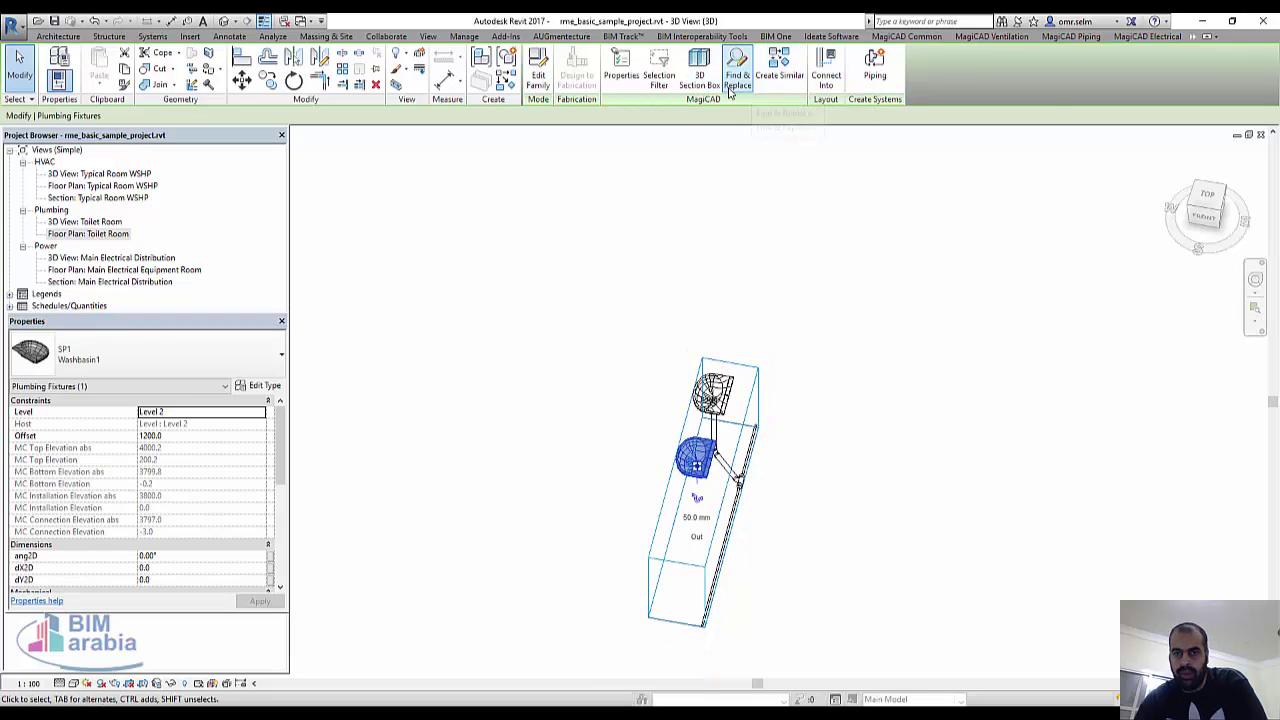
{"action": "left_click", "coordinate": [1072, 37]}
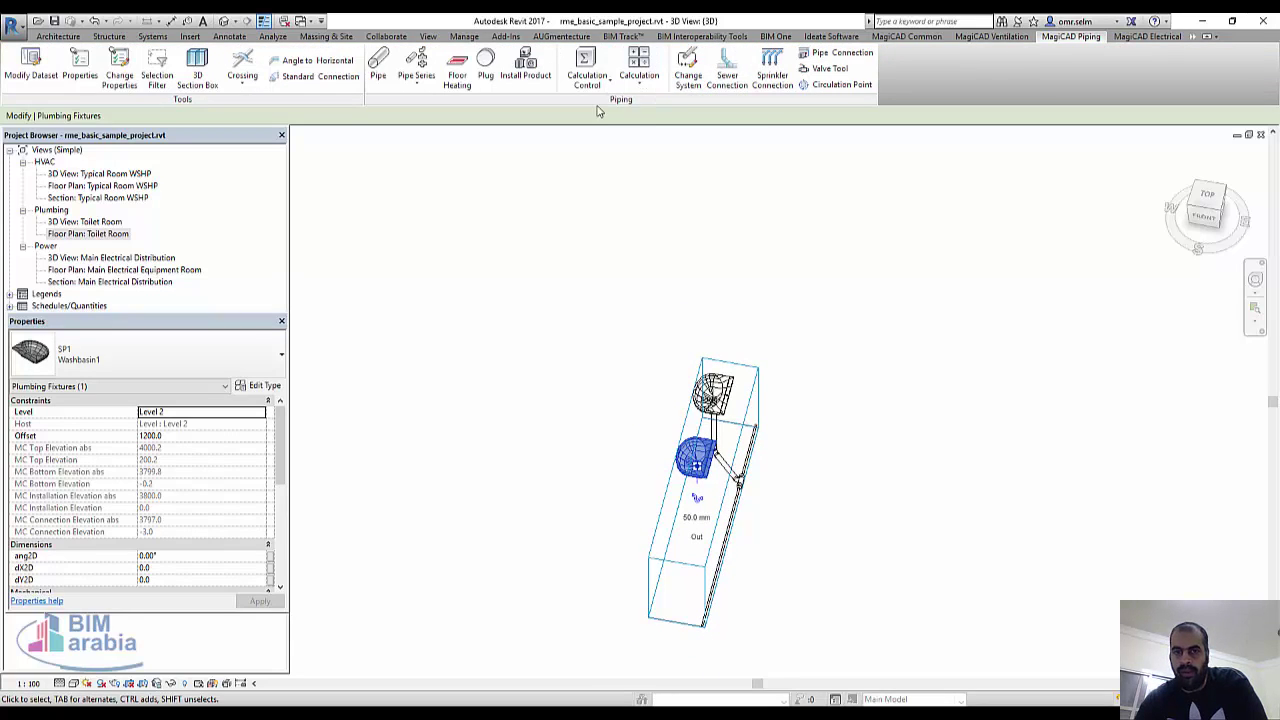
{"action": "left_click", "coordinate": [727, 78]}
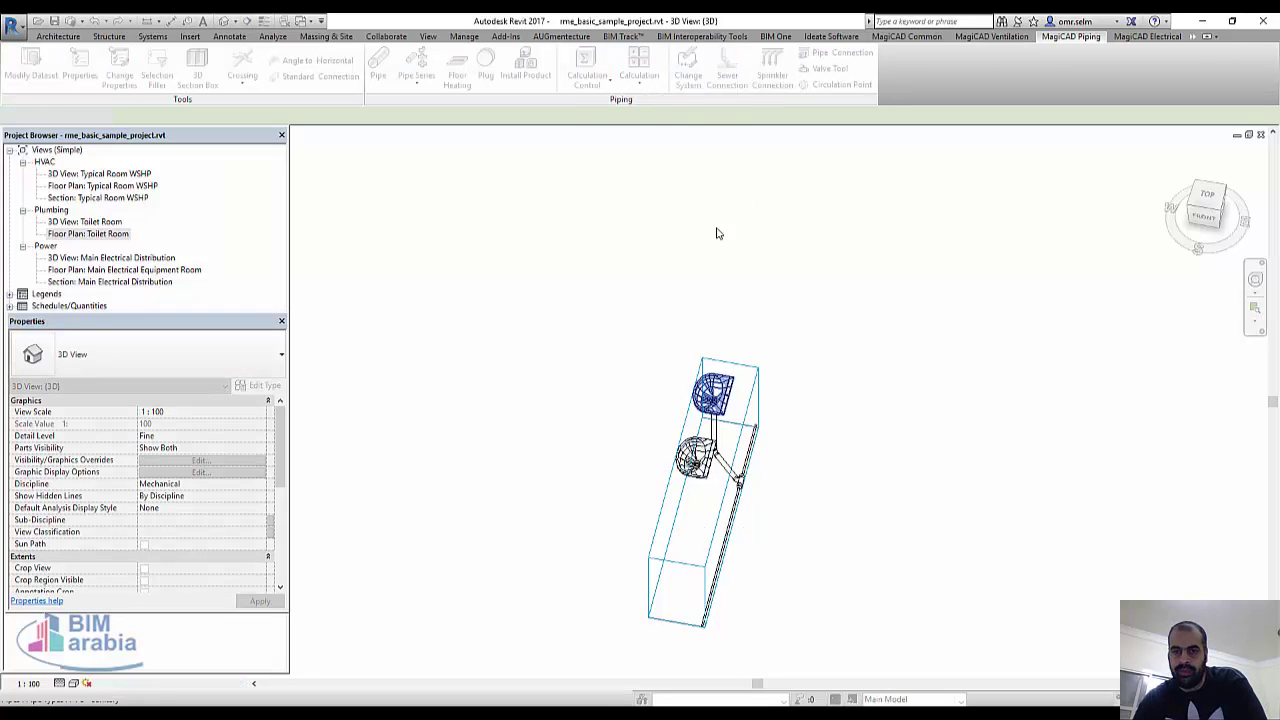
{"action": "left_click", "coordinate": [727, 75]}
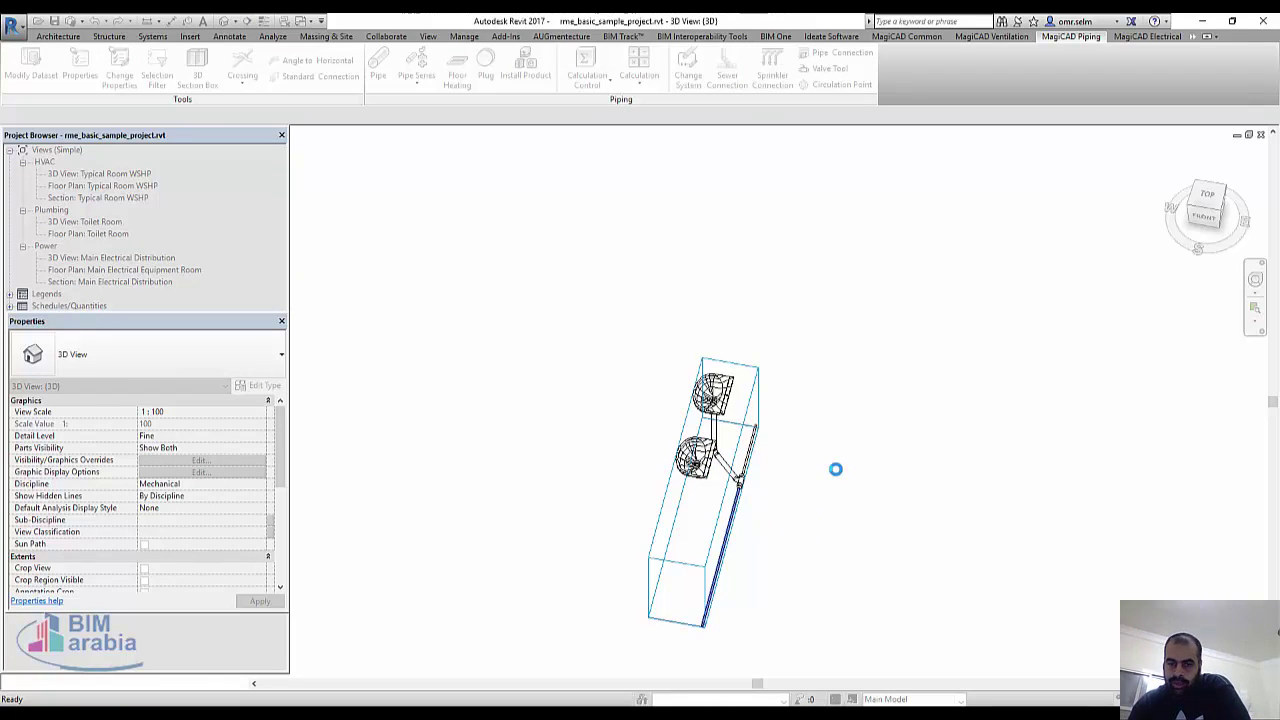
{"action": "left_click", "coordinate": [673, 586]}
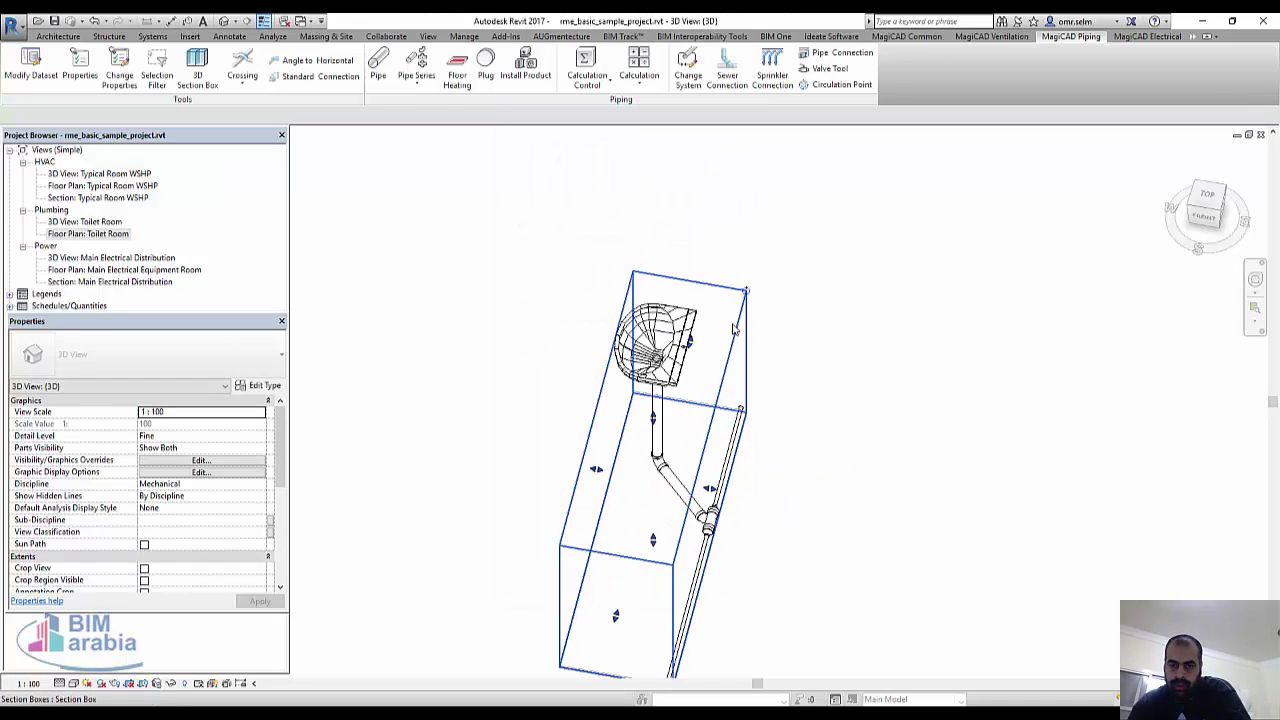
- Stretch the section box upward to show all three washbasins and select the four sewer pipes
{"action": "left_click", "coordinate": [733, 328]}
{"action": "left_click_drag", "start_coordinate": [689, 340], "coordinate": [966, 212]}
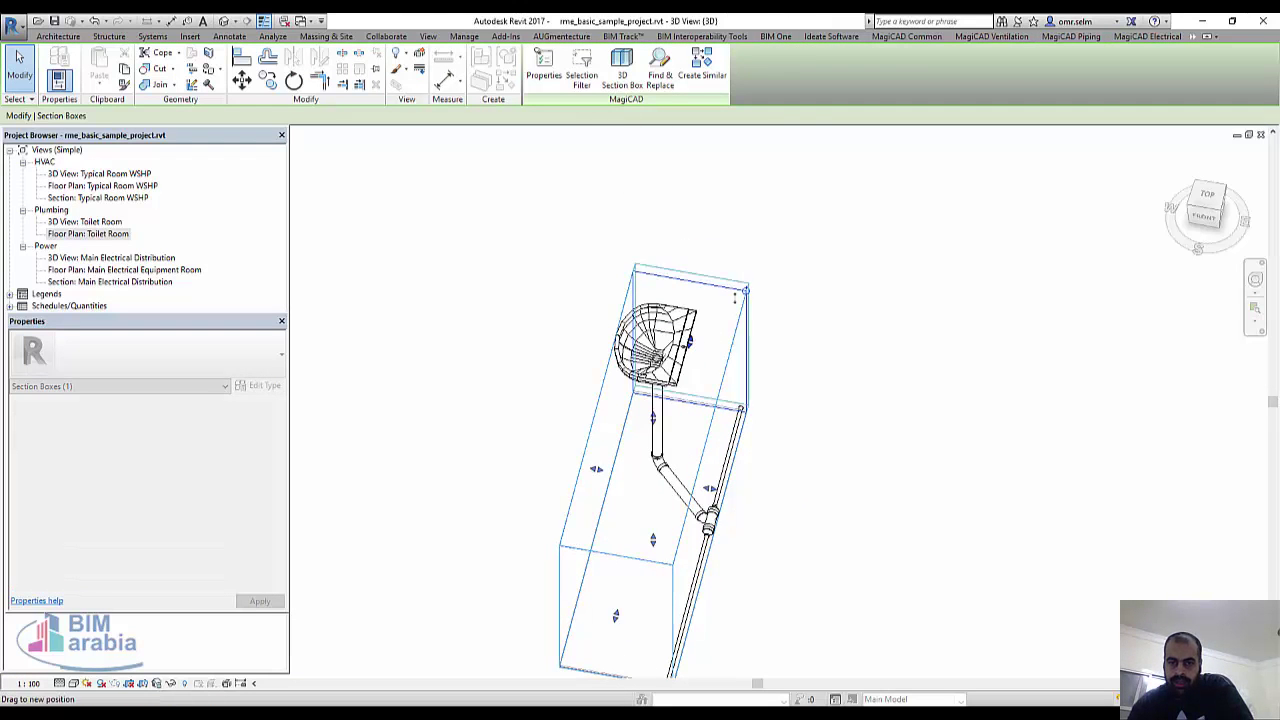
{"action": "left_click", "coordinate": [899, 314]}
{"action": "left_click", "coordinate": [745, 440]}
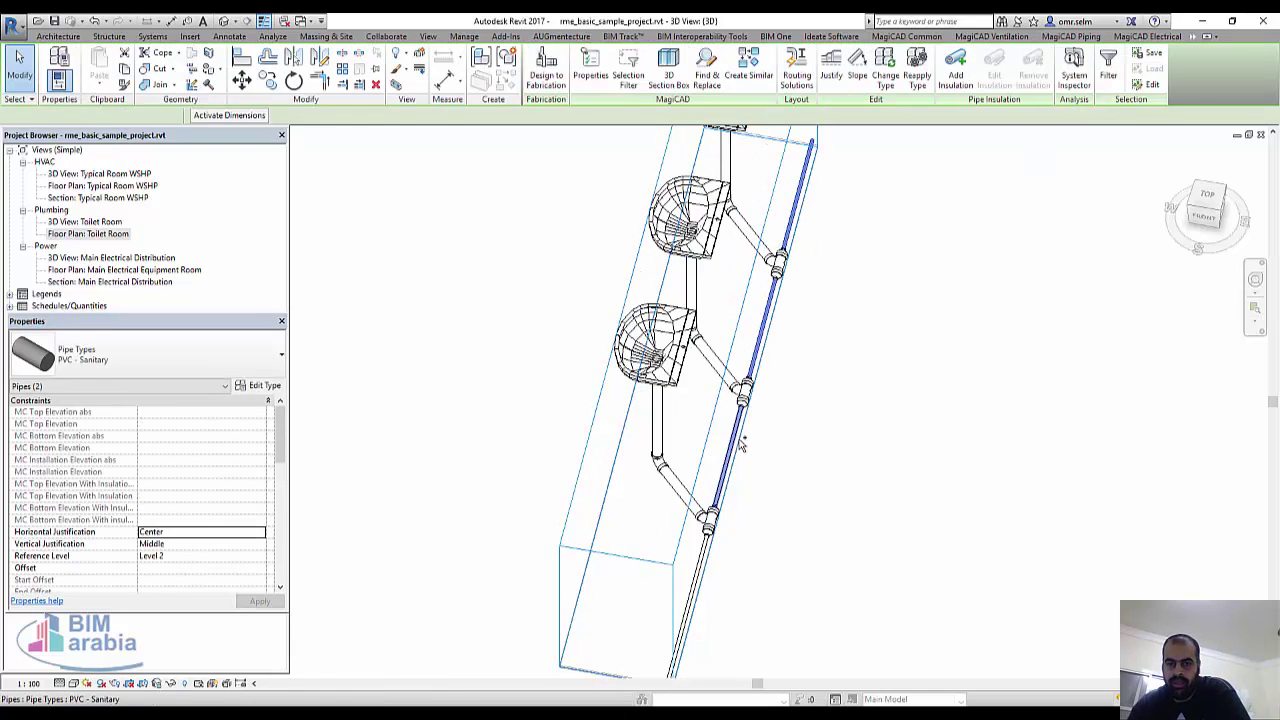
{"action": "left_click", "coordinate": [657, 462], "text": "ctrl"}
{"action": "left_click", "coordinate": [700, 600], "text": "ctrl"}
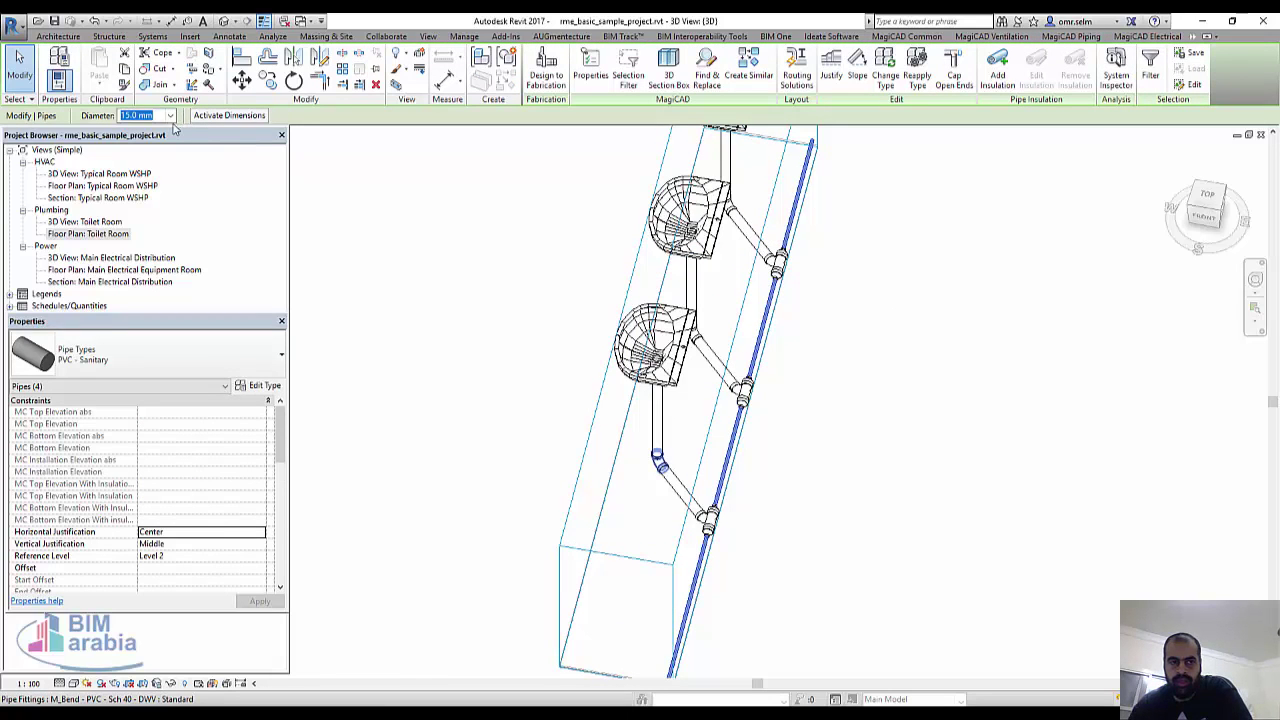
- Set the four selected sewer pipes to a 50.0 mm diameter
{"action": "left_click", "coordinate": [169, 116]}
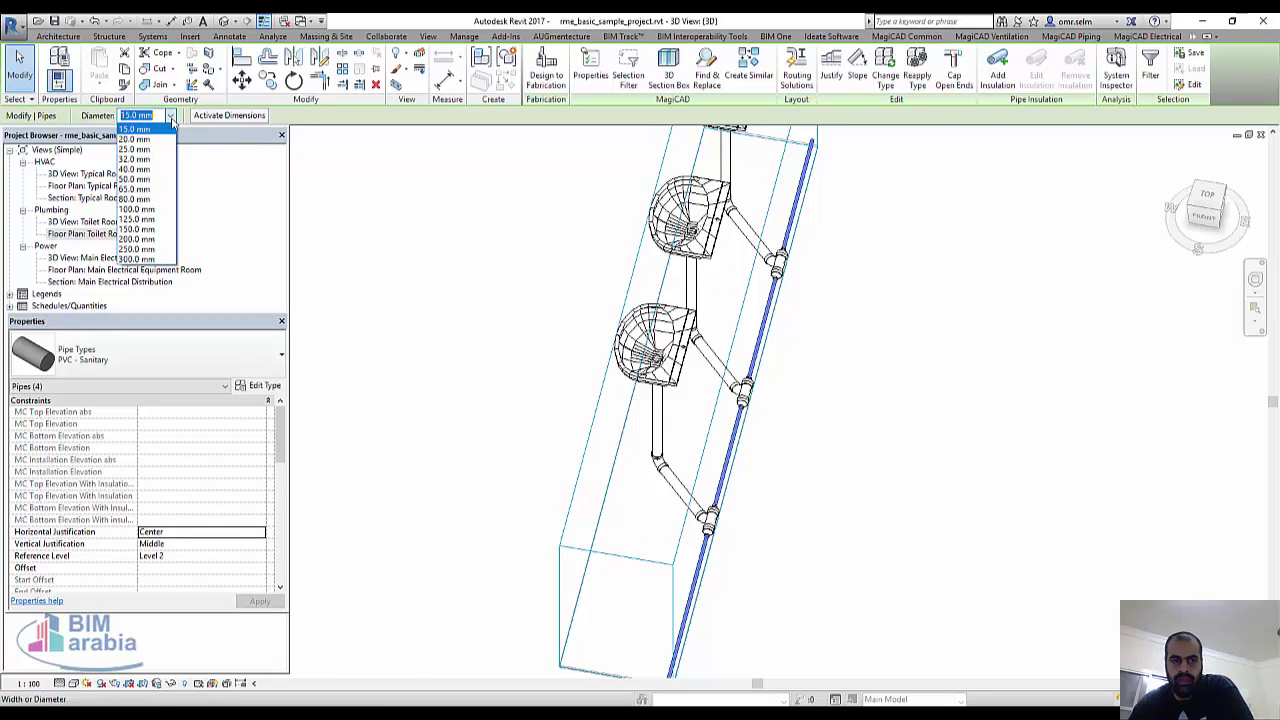
{"action": "left_click", "coordinate": [160, 179]}
{"action": "left_click", "coordinate": [903, 400]}
{"action": "scroll", "coordinate": [766, 571], "scroll_direction": "down", "scroll_amount": 2}
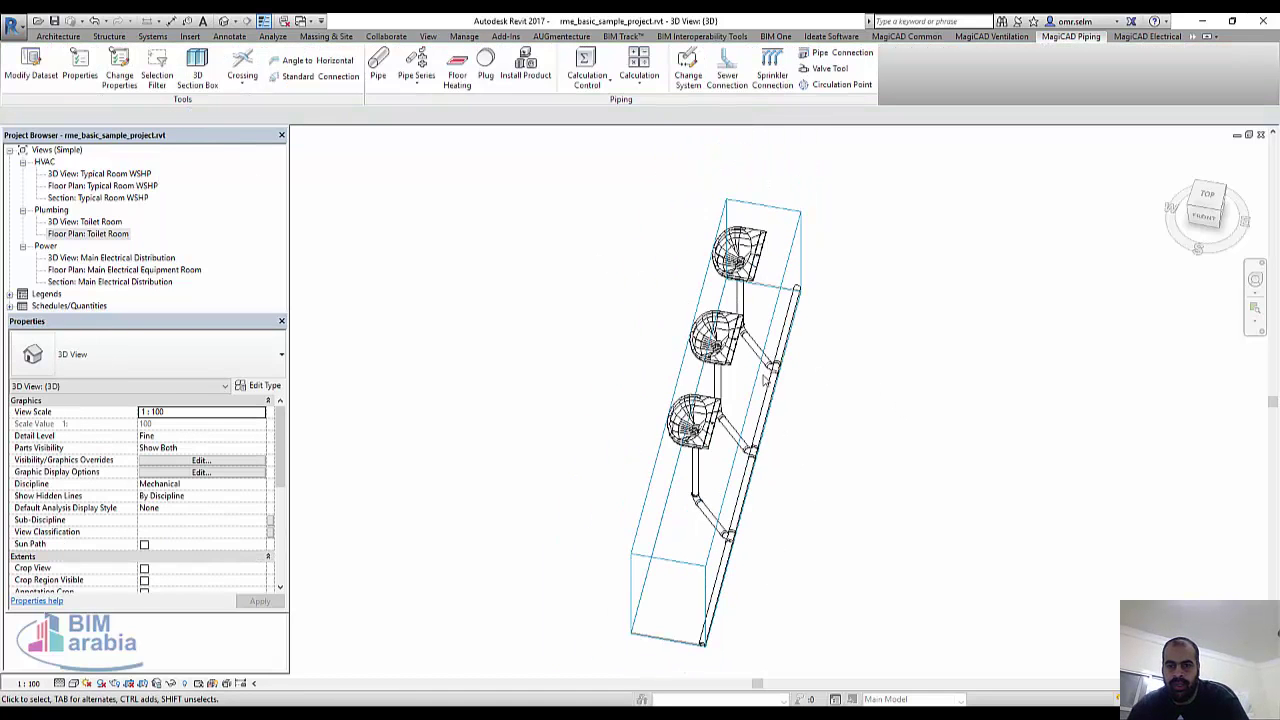
{"action": "scroll", "coordinate": [766, 380], "scroll_direction": "up", "scroll_amount": 1}
{"action": "scroll", "coordinate": [828, 360], "scroll_direction": "up", "scroll_amount": 1}
{"action": "scroll", "coordinate": [828, 362], "scroll_direction": "down", "scroll_amount": 2}
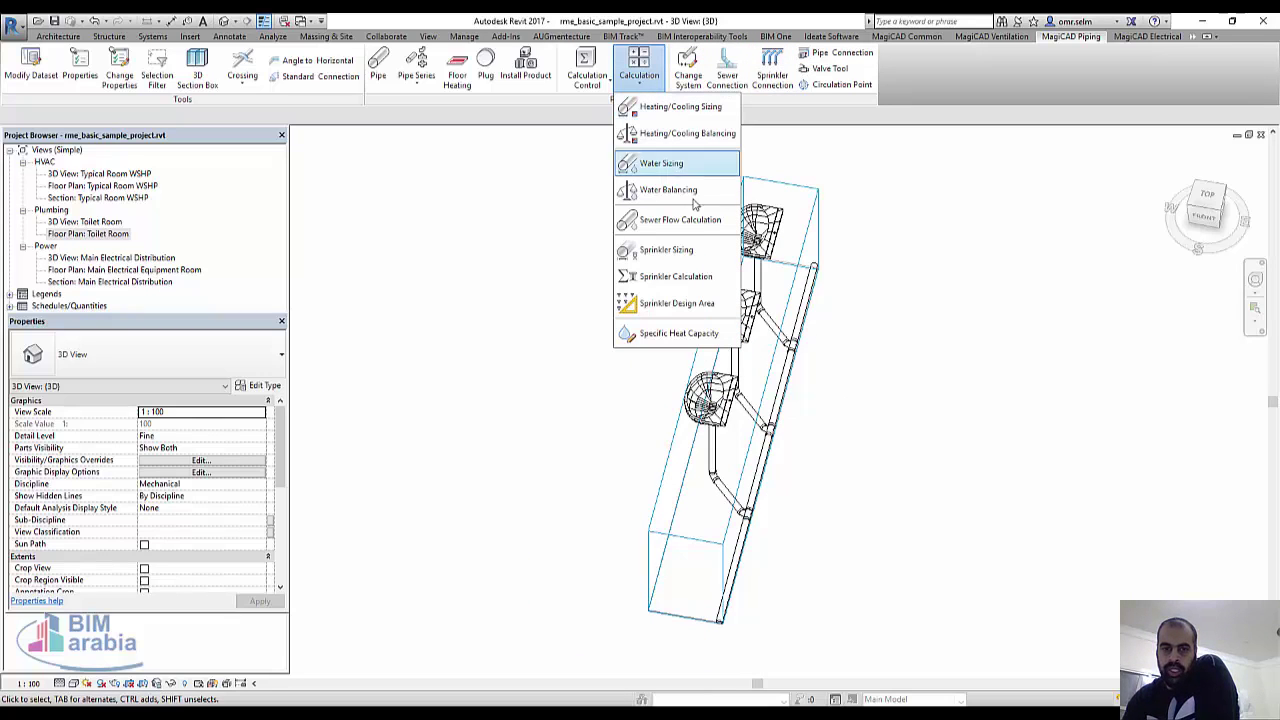
- Run the Branch sewer flow calculation and update the model with the calculated 50 mm sizes
{"action": "left_click", "coordinate": [682, 222]}
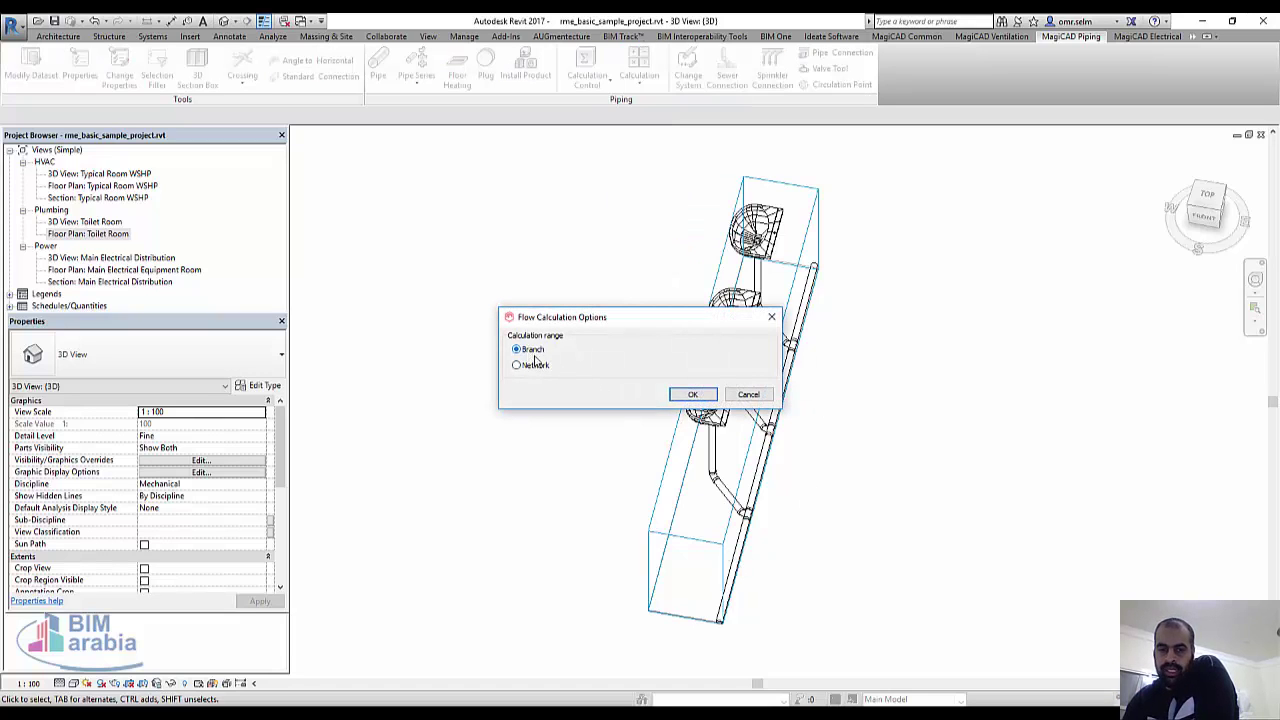
{"action": "left_click", "coordinate": [692, 394]}
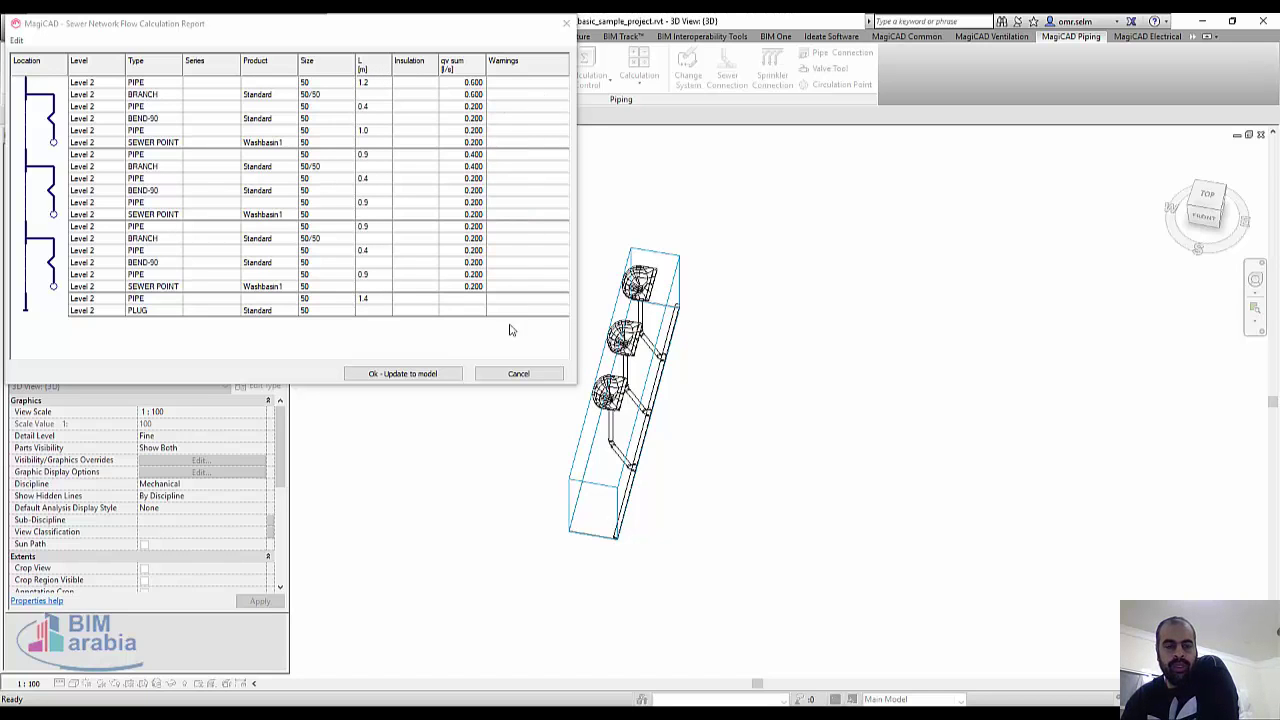
{"action": "left_click", "coordinate": [417, 374]}
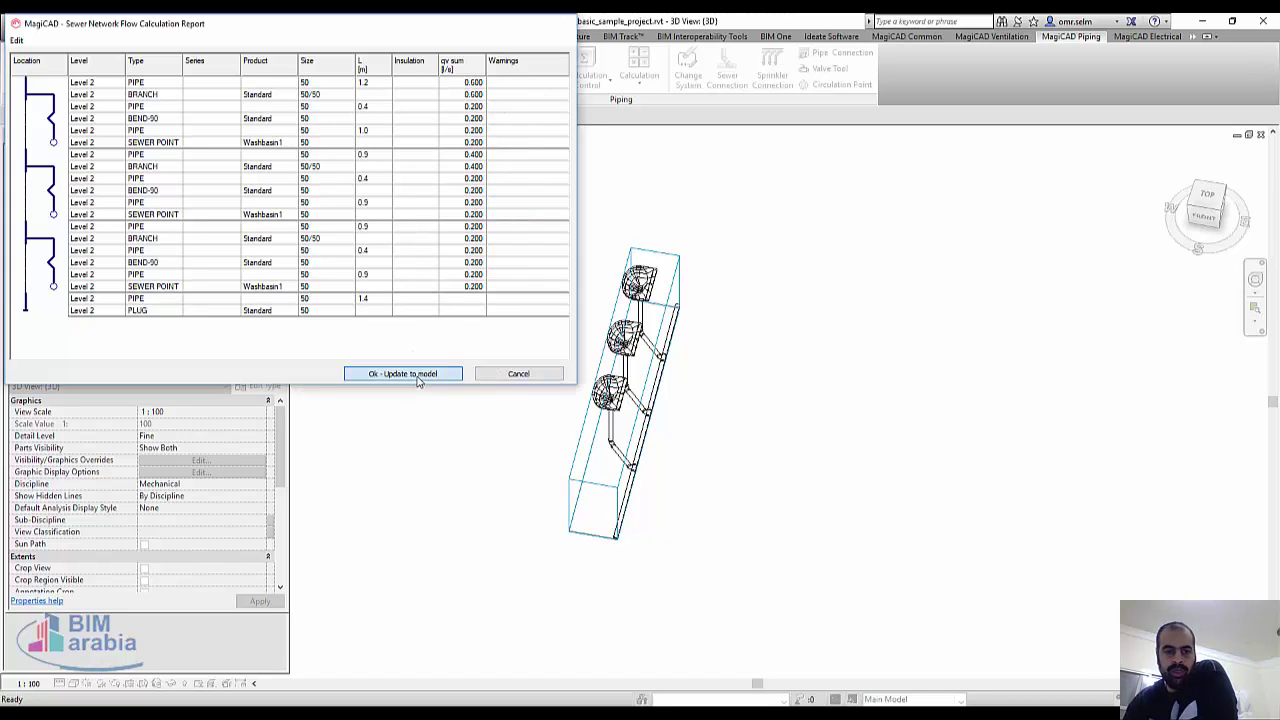